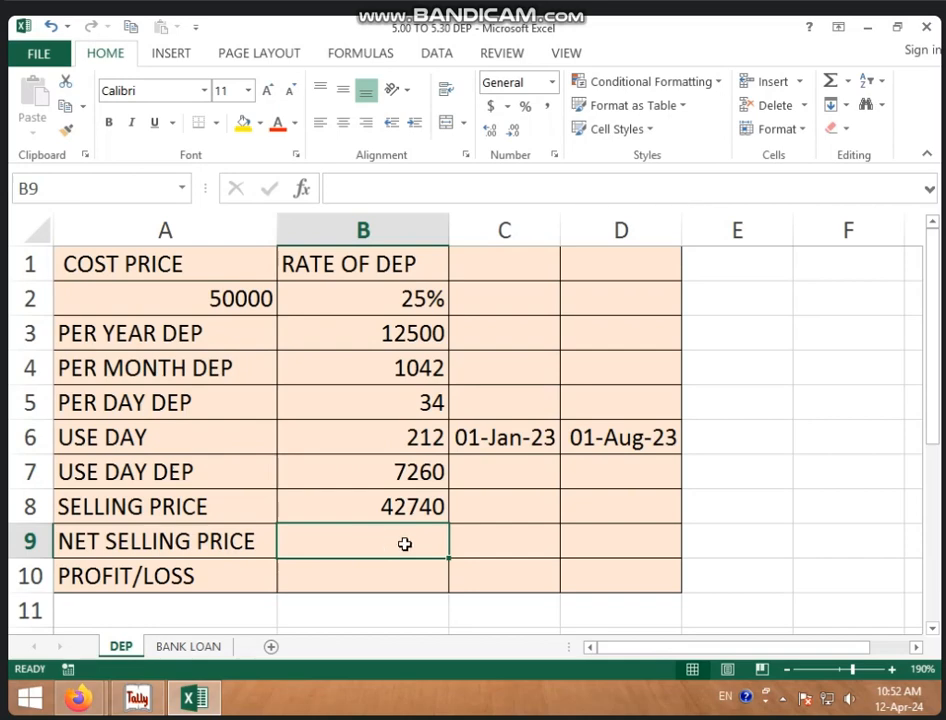
- Enter 42000 as the net selling price in B9 and calculate the profit/loss in B10 with =B9-B8
{"action": "type", "text": "42000"}
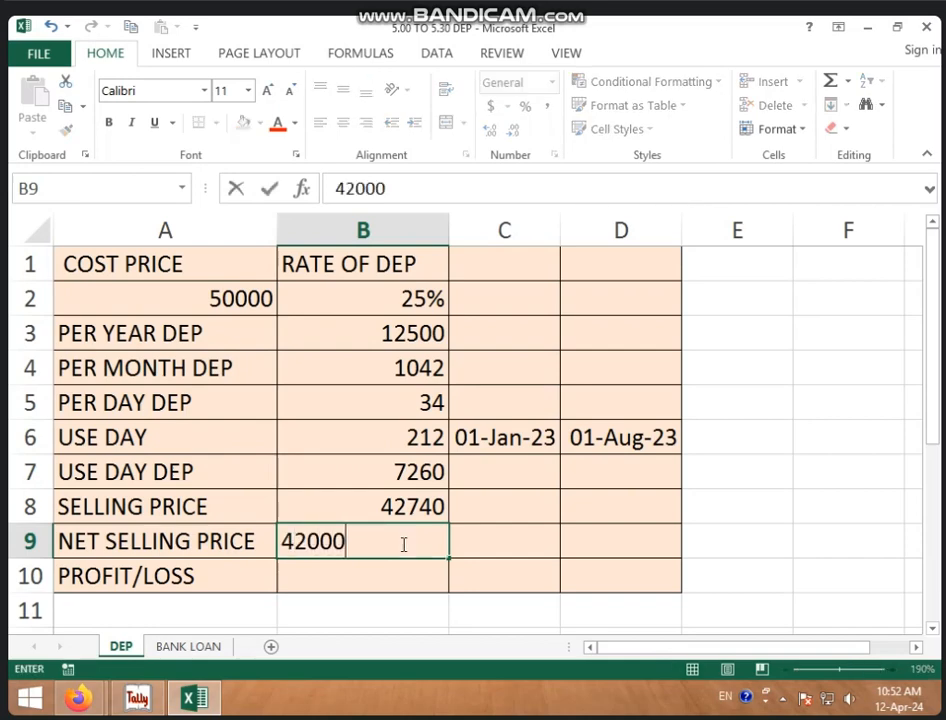
{"action": "key", "text": "Return"}
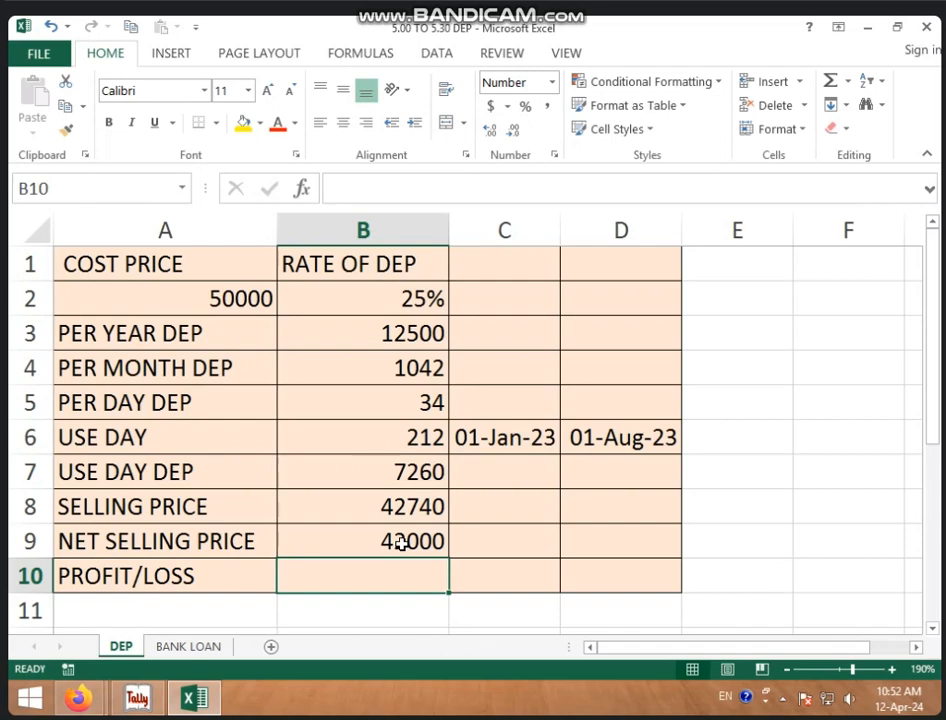
{"action": "type", "text": "="}
{"action": "left_click", "coordinate": [400, 543]}
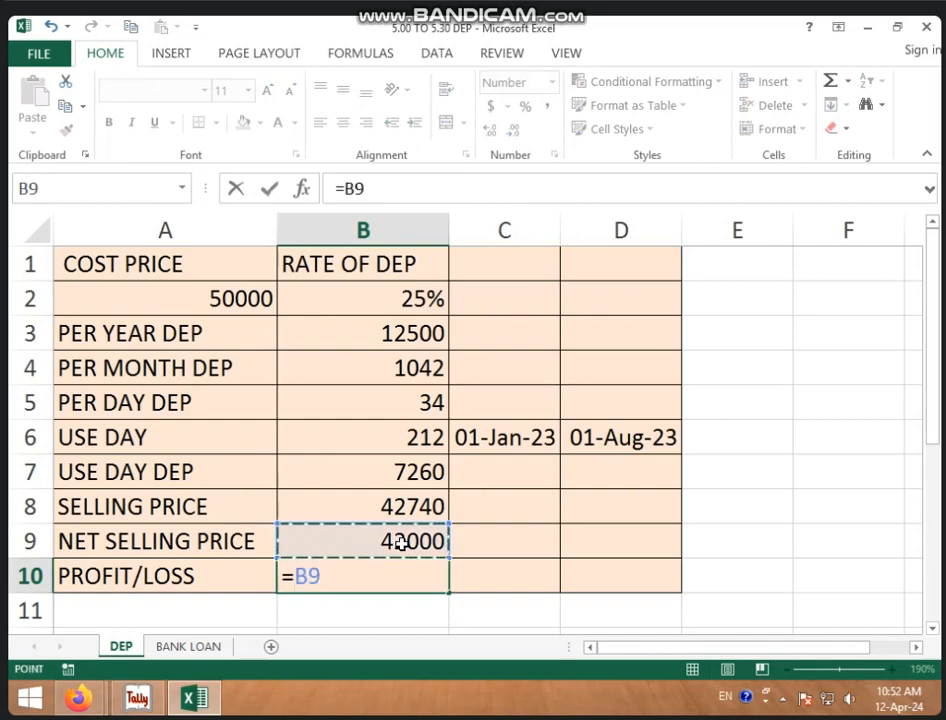
{"action": "type", "text": "-"}
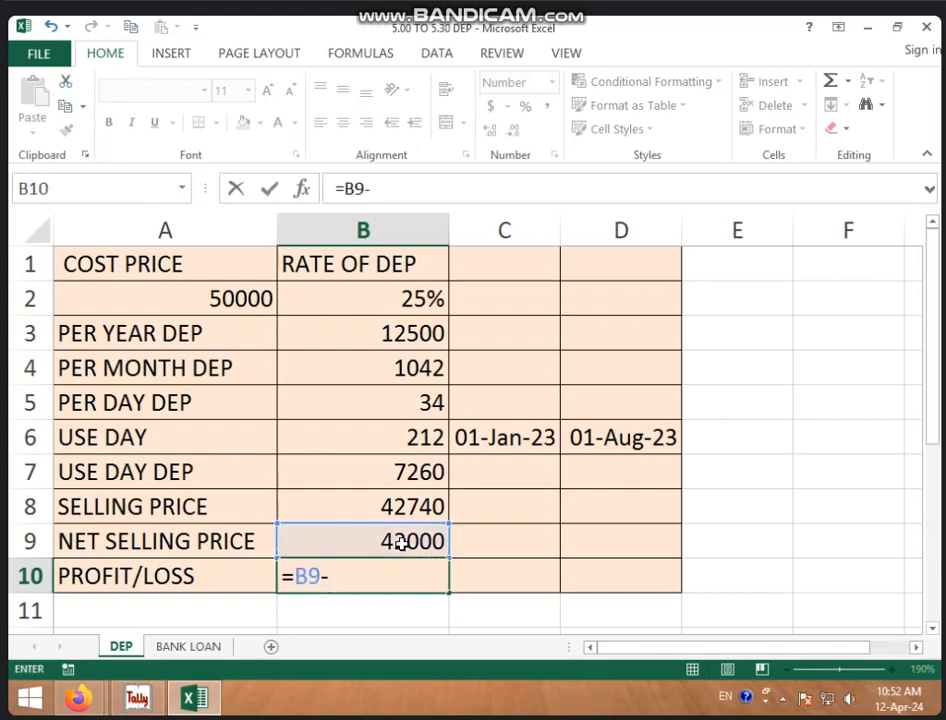
{"action": "left_click", "coordinate": [382, 497]}
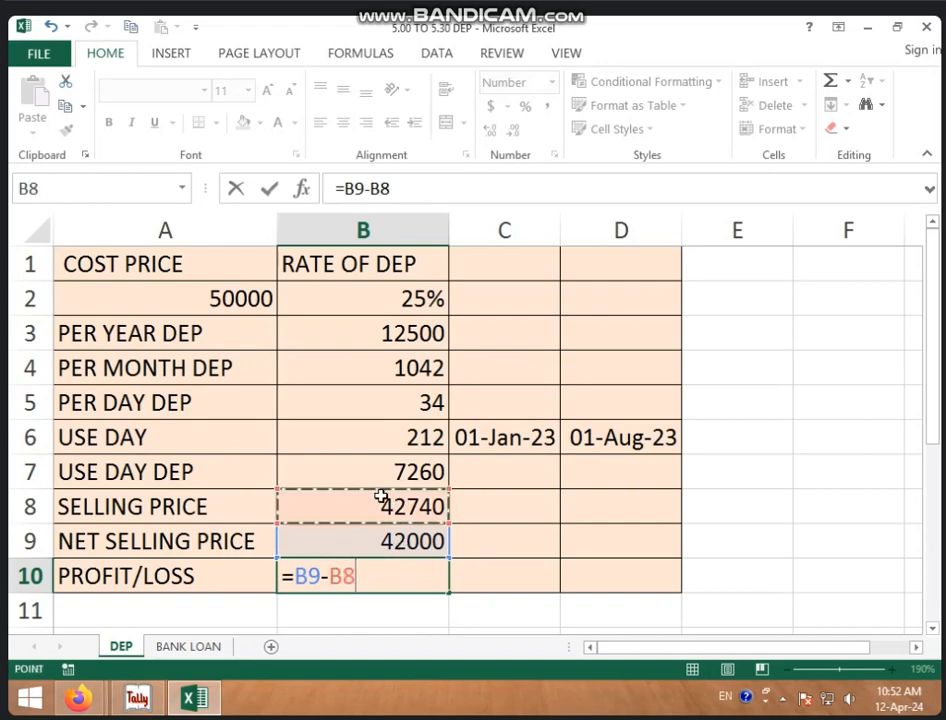
{"action": "key", "text": "Return"}
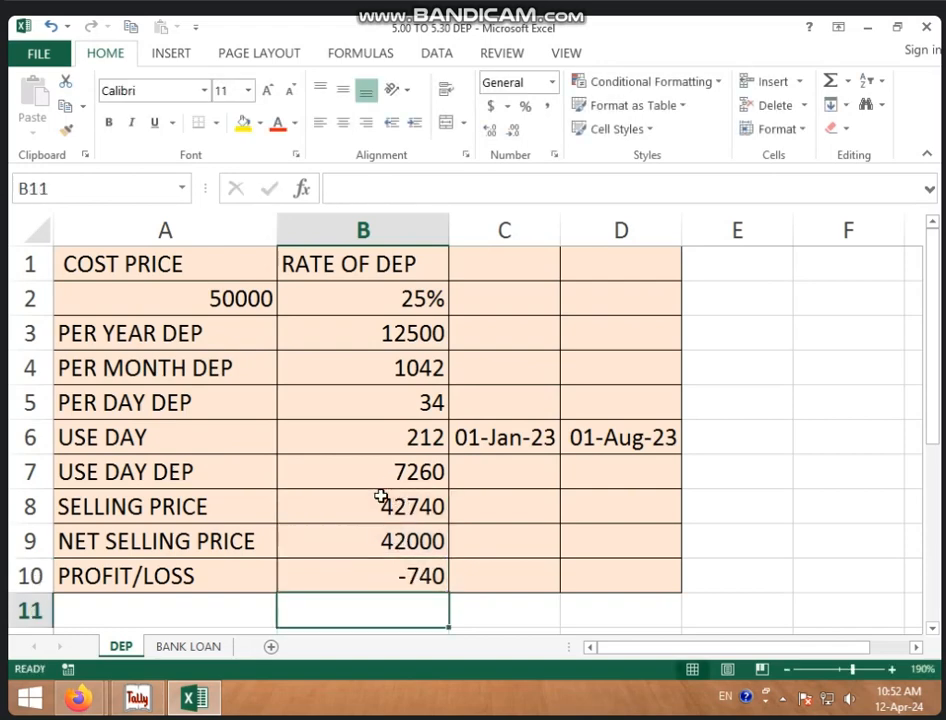
- Test the profit/loss formula with a net selling price of 43000 in B9, and set the price back to 42000
{"action": "left_click", "coordinate": [418, 577]}
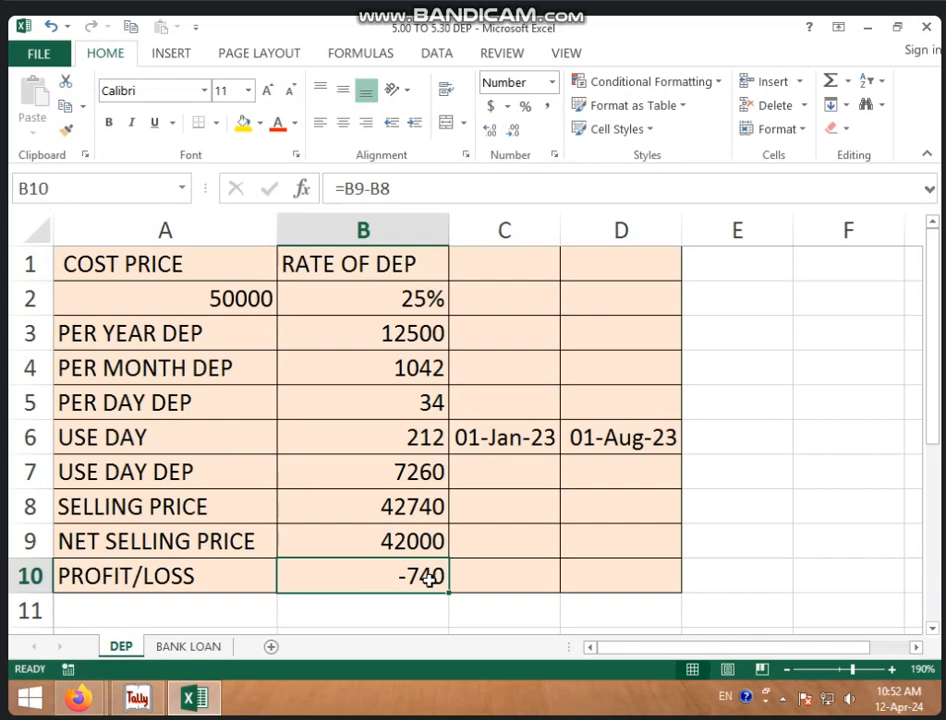
{"action": "left_click", "coordinate": [403, 545]}
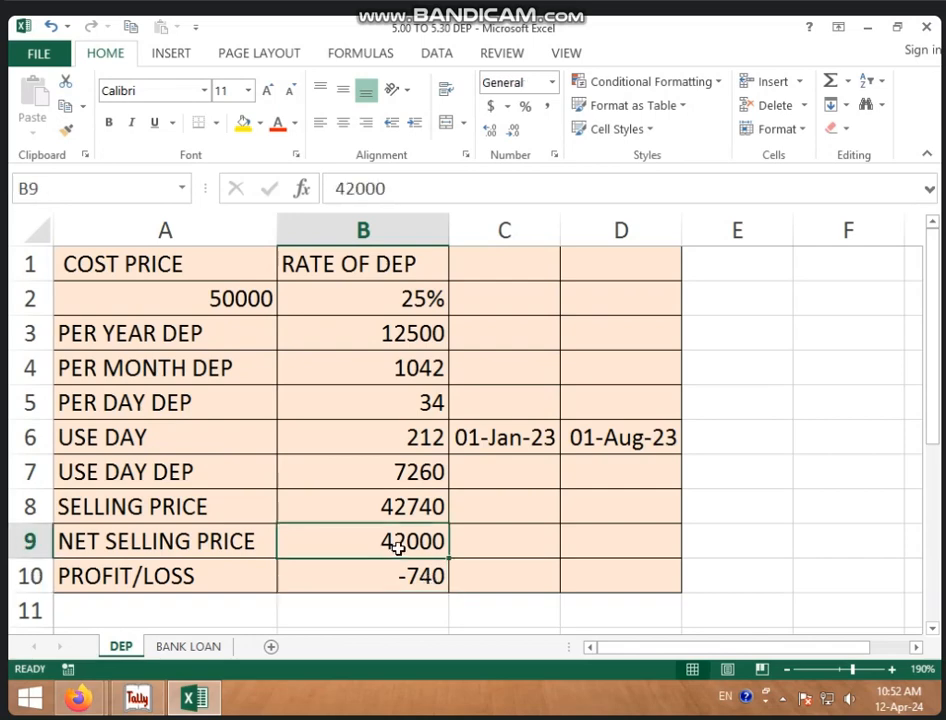
{"action": "type", "text": "43000"}
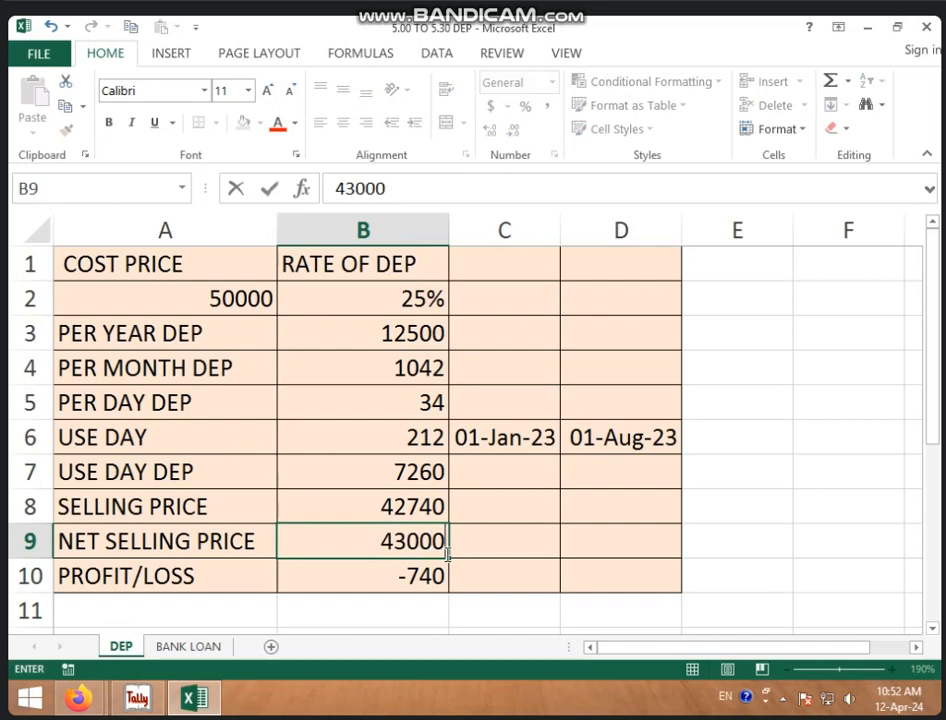
{"action": "key", "text": "Return"}
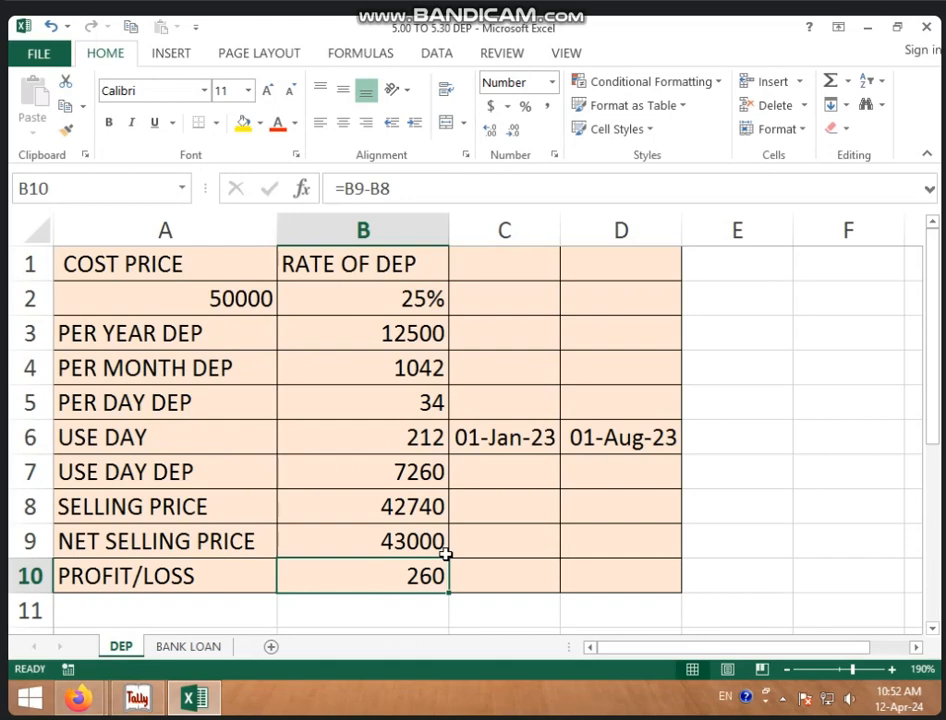
{"action": "left_click", "coordinate": [446, 553]}
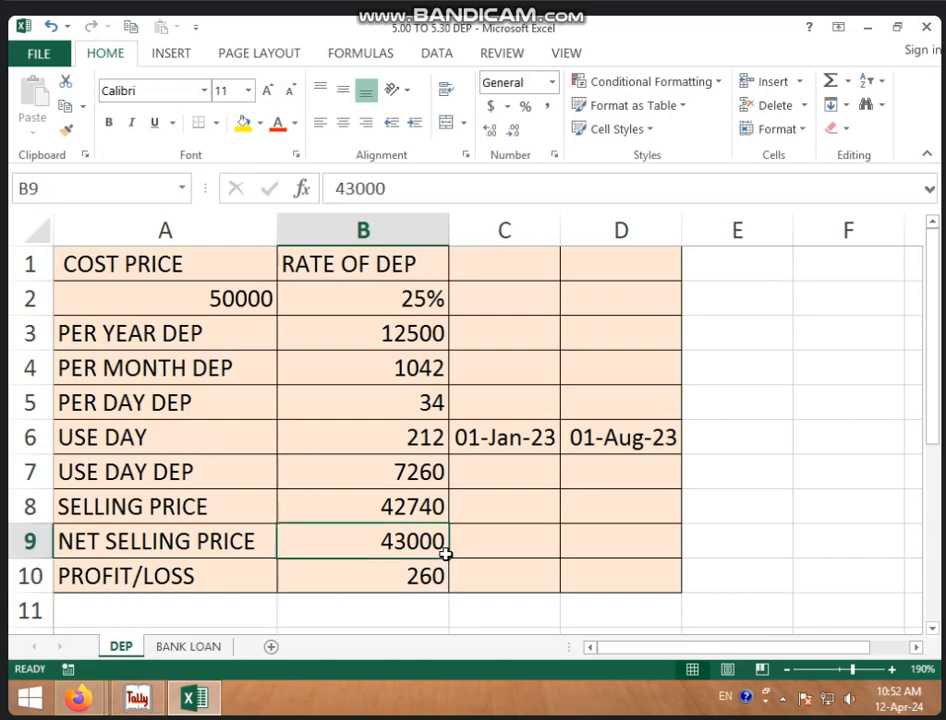
{"action": "type", "text": "42000"}
{"action": "key", "text": "Return"}
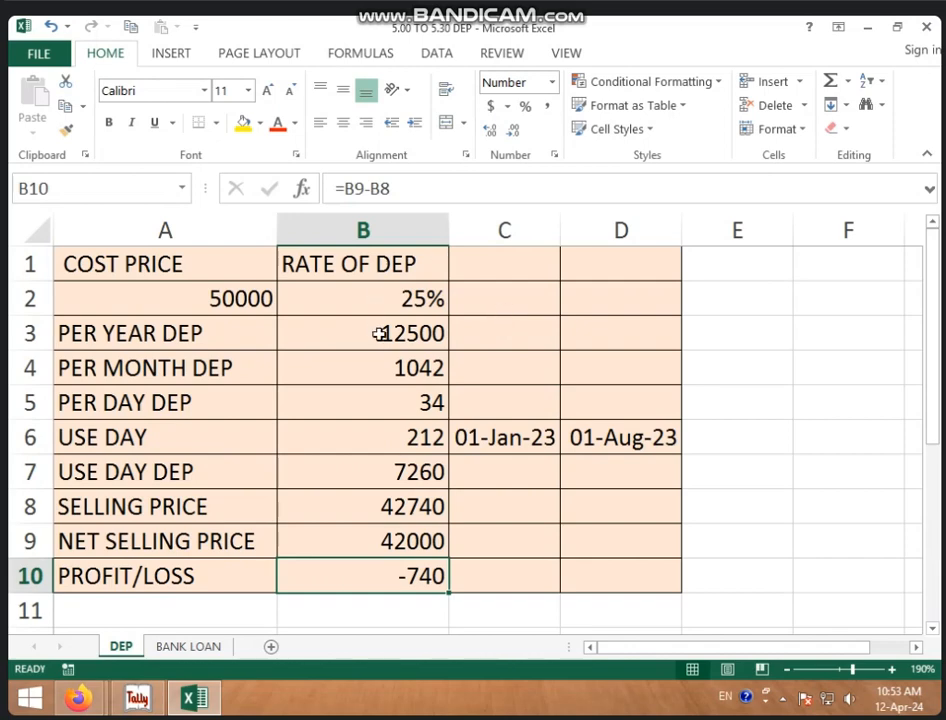
- Review the formulas for yearly, monthly and daily depreciation, use days and use-day depreciation in B3 to B7
{"action": "left_click", "coordinate": [381, 334]}
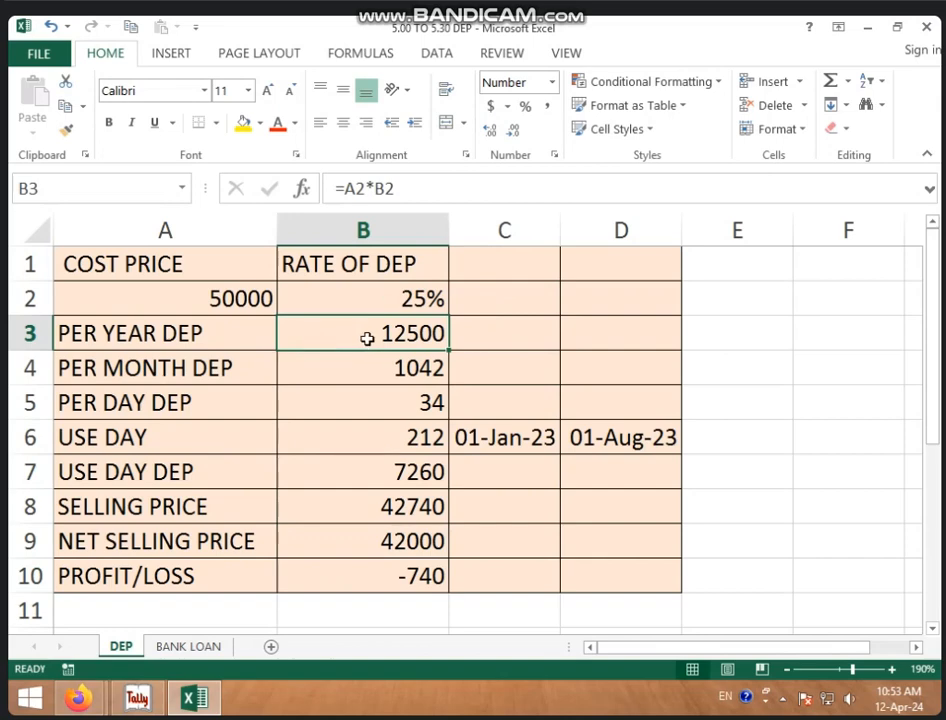
{"action": "left_click", "coordinate": [361, 364]}
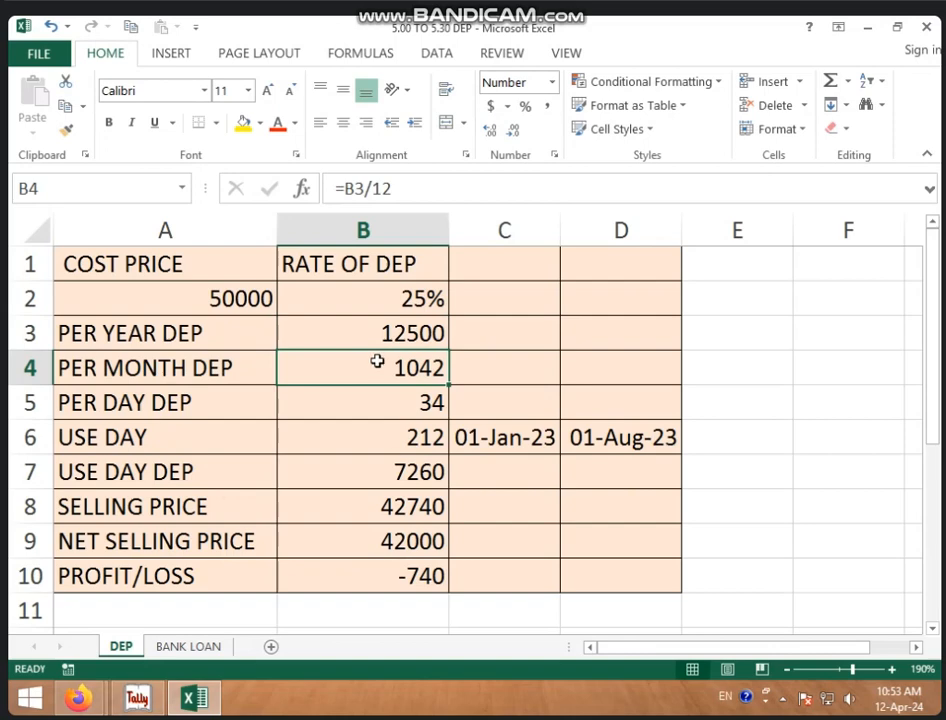
{"action": "left_click", "coordinate": [376, 411]}
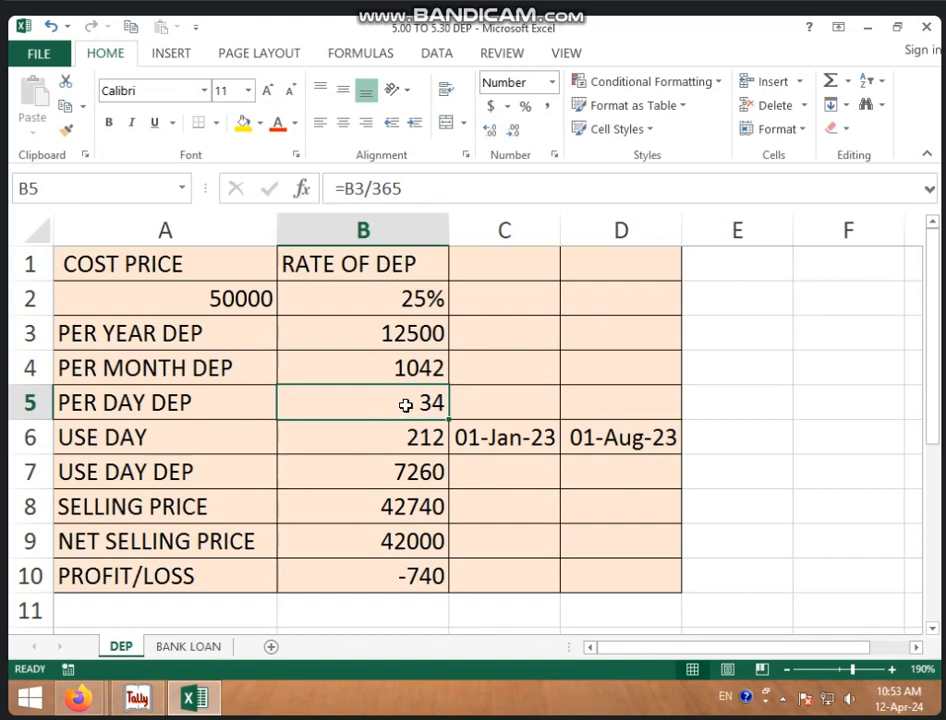
{"action": "left_click", "coordinate": [390, 429]}
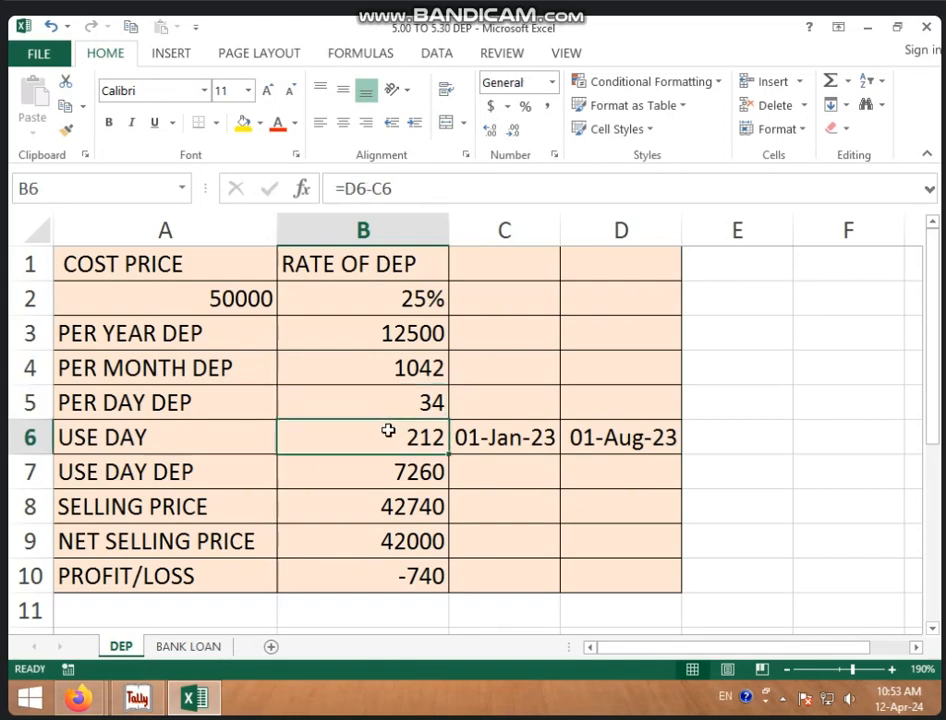
{"action": "left_click", "coordinate": [378, 469]}
{"action": "left_click", "coordinate": [386, 429]}
{"action": "left_click", "coordinate": [392, 411]}
{"action": "left_click", "coordinate": [381, 469]}
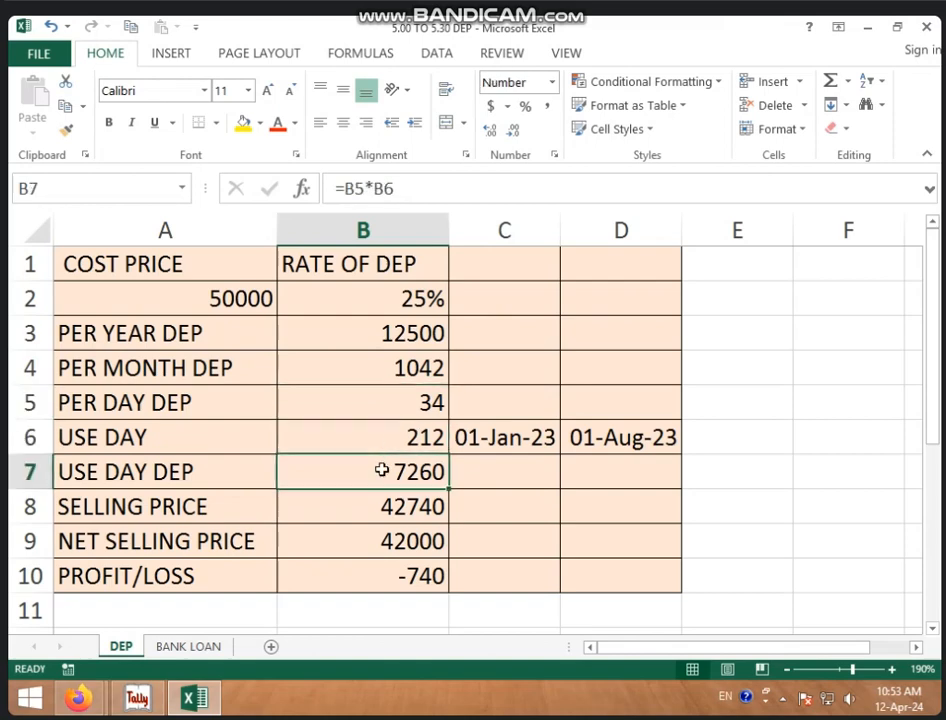
{"action": "left_click", "coordinate": [431, 322]}
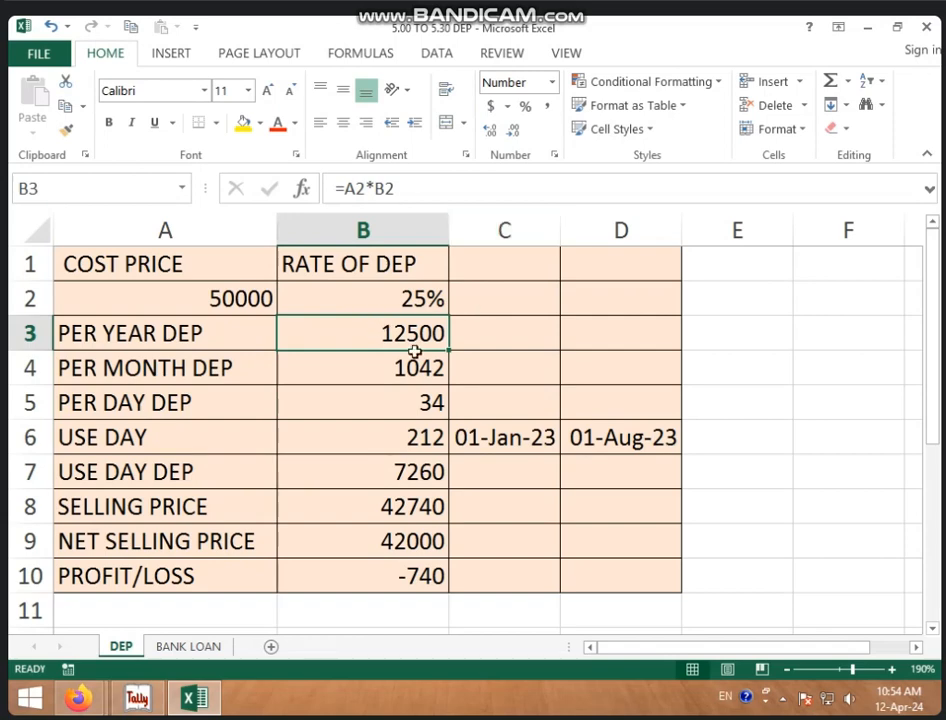
- Switch to Tally and create the ledger DEP A/C under Indirect Expenses for the debit line of the journal voucher
{"action": "left_click", "coordinate": [131, 702]}
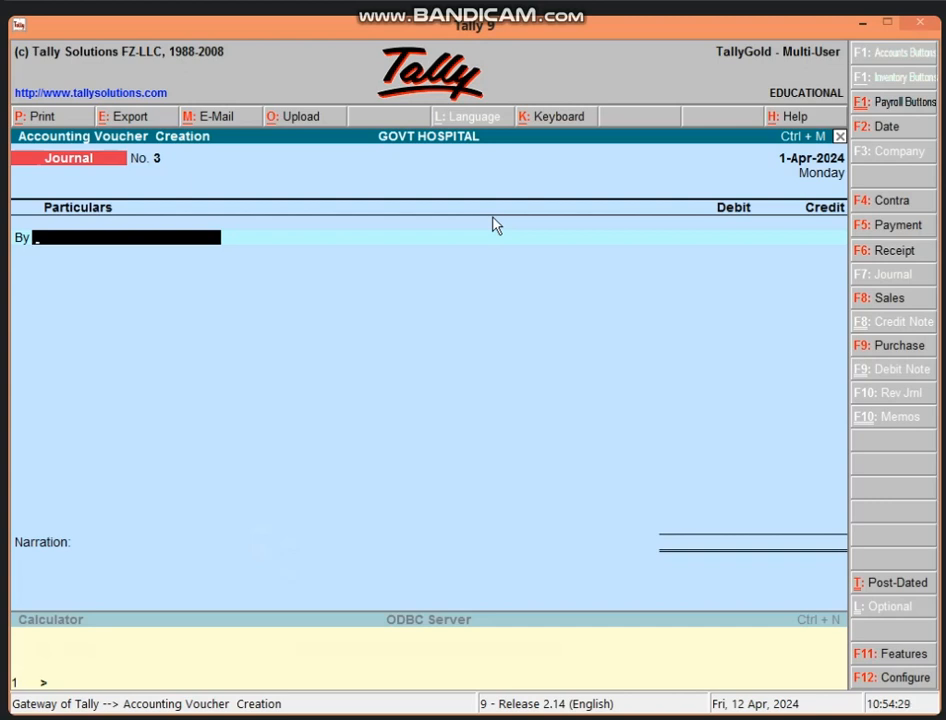
{"action": "key", "text": "space"}
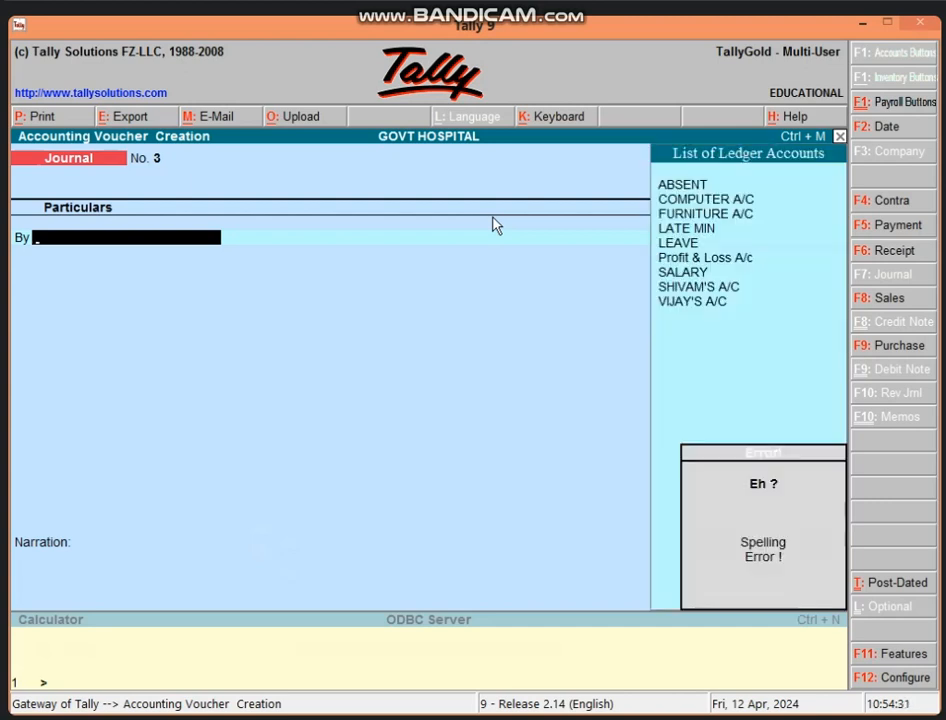
{"action": "key", "text": "alt+c"}
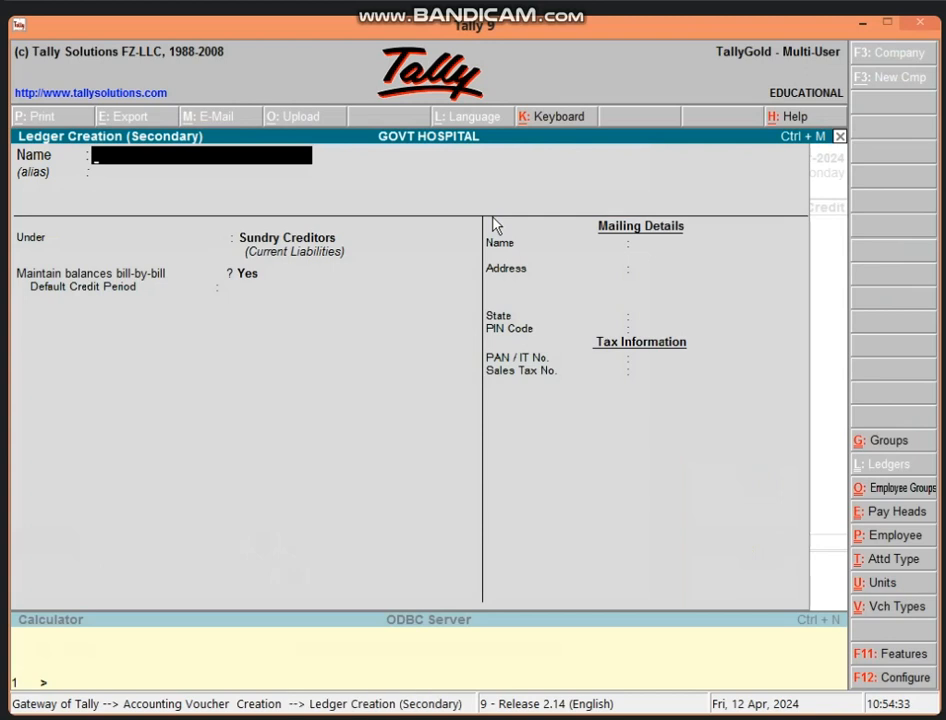
{"action": "type", "text": "DEP A/C"}
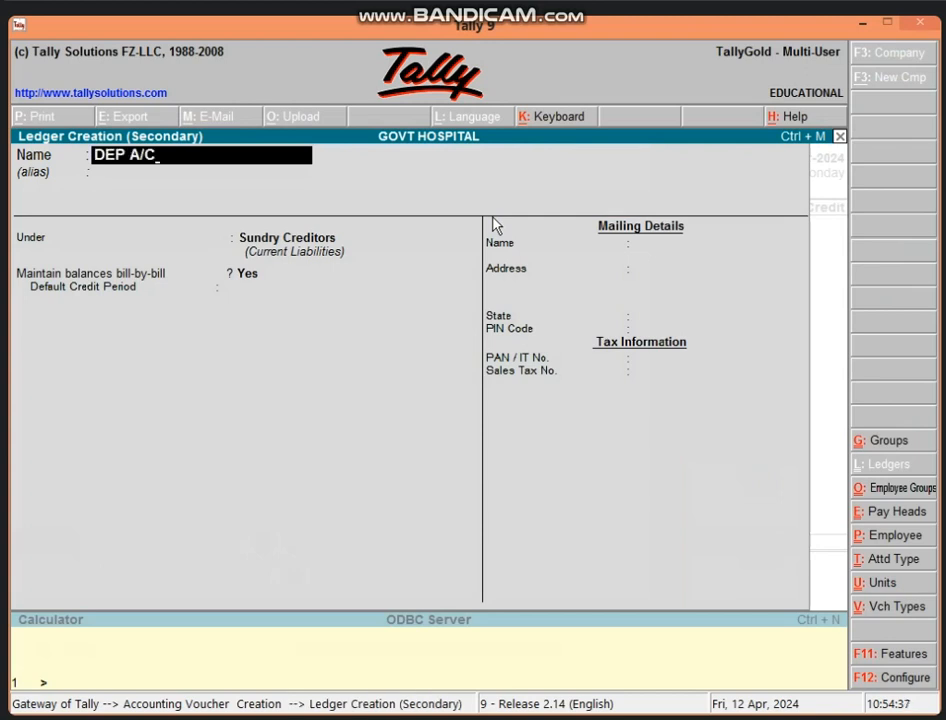
{"action": "key", "text": "Return"}
{"action": "key", "text": "Return"}
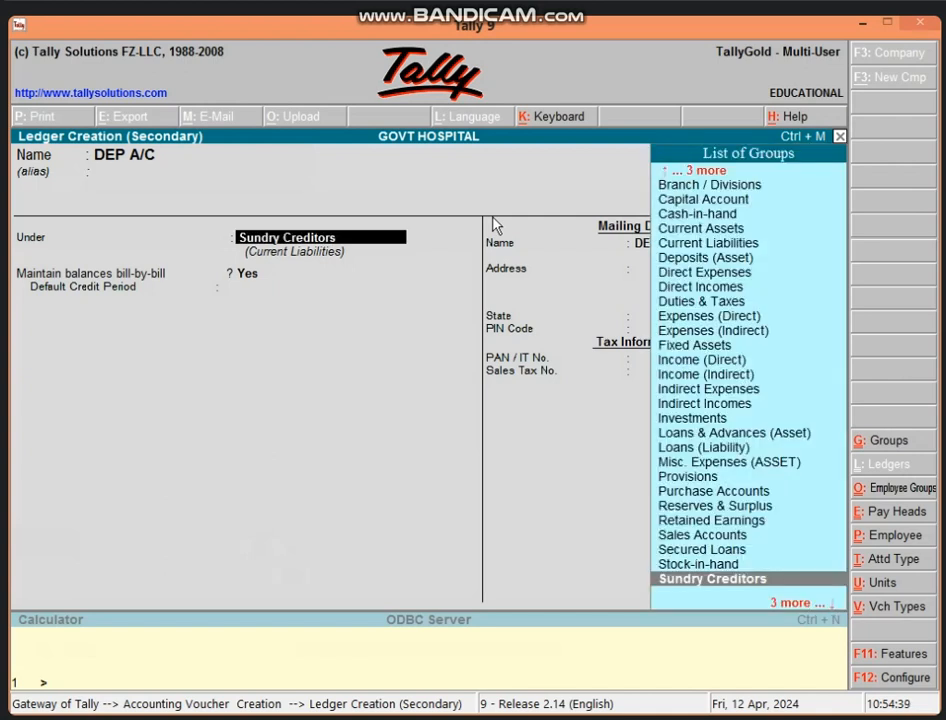
{"action": "type", "text": "IND"}
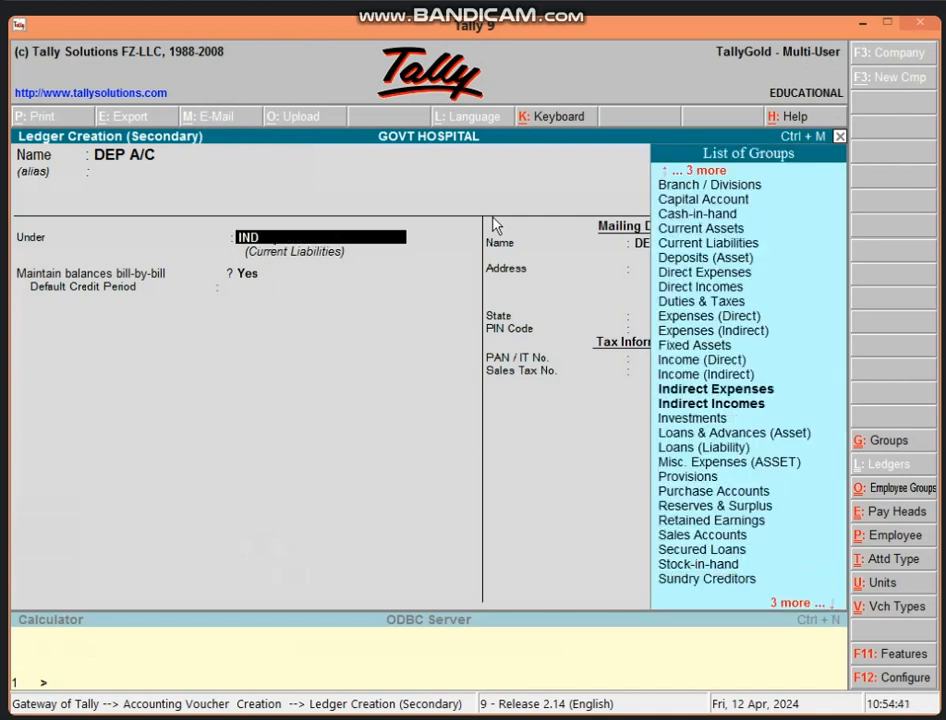
{"action": "key", "text": "Down"}
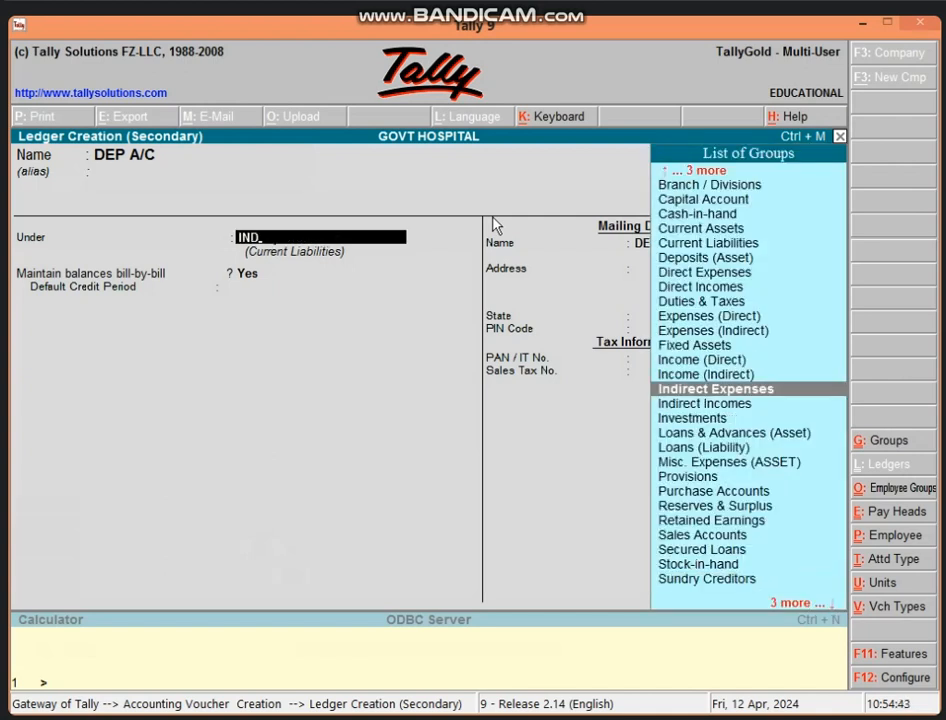
{"action": "key", "text": "Return"}
{"action": "key", "text": "Return"}
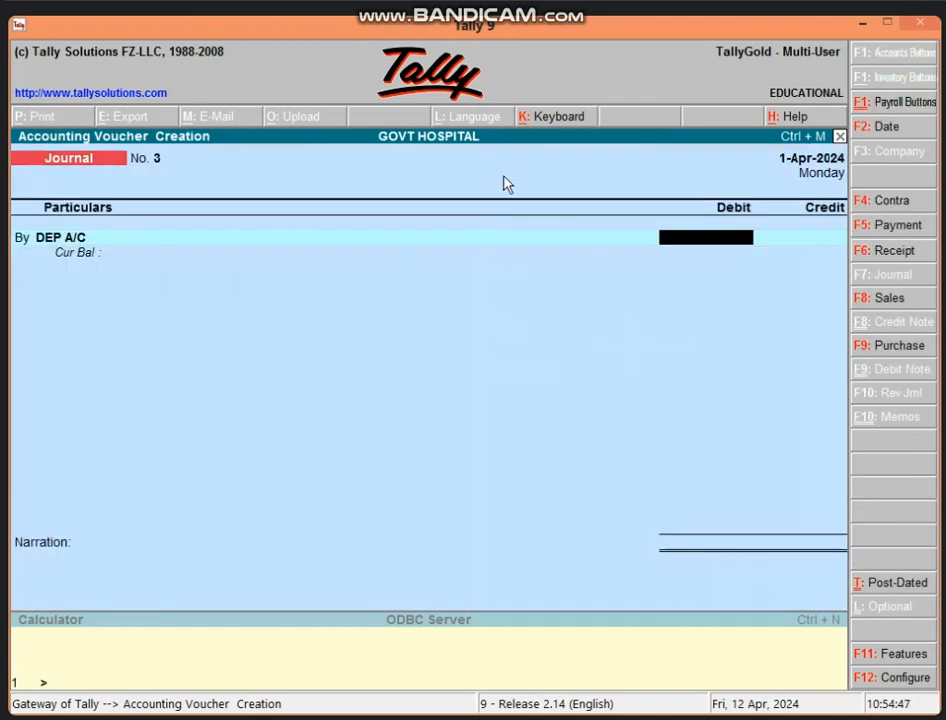
- Look up the use-day depreciation in the Excel sheet and debit DEP A/C with 7260 in the Tally journal voucher
{"action": "left_click", "coordinate": [855, 27]}
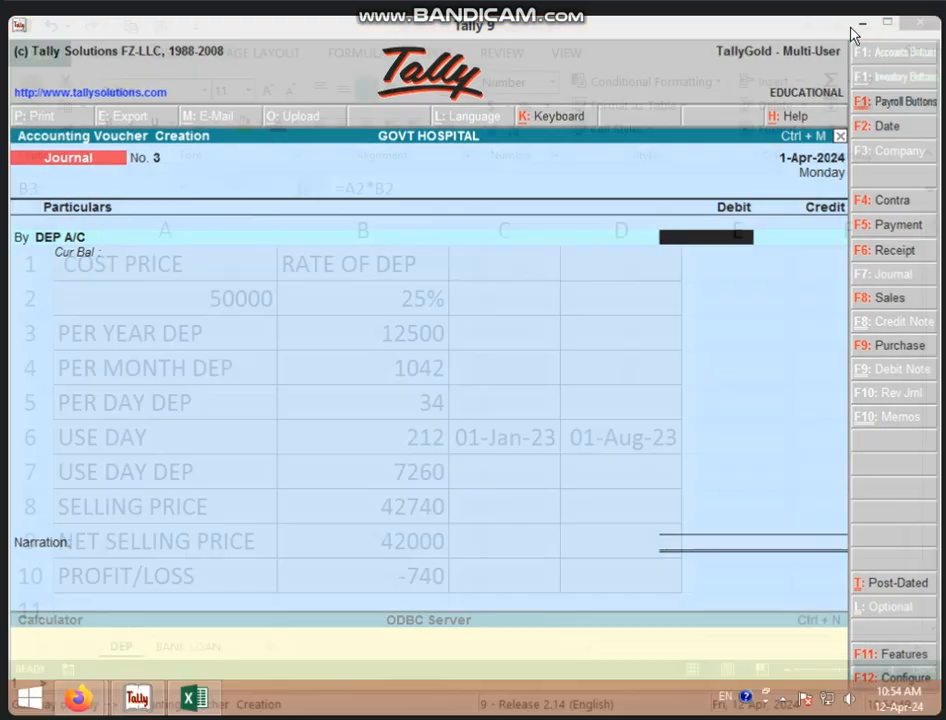
{"action": "left_click", "coordinate": [376, 469]}
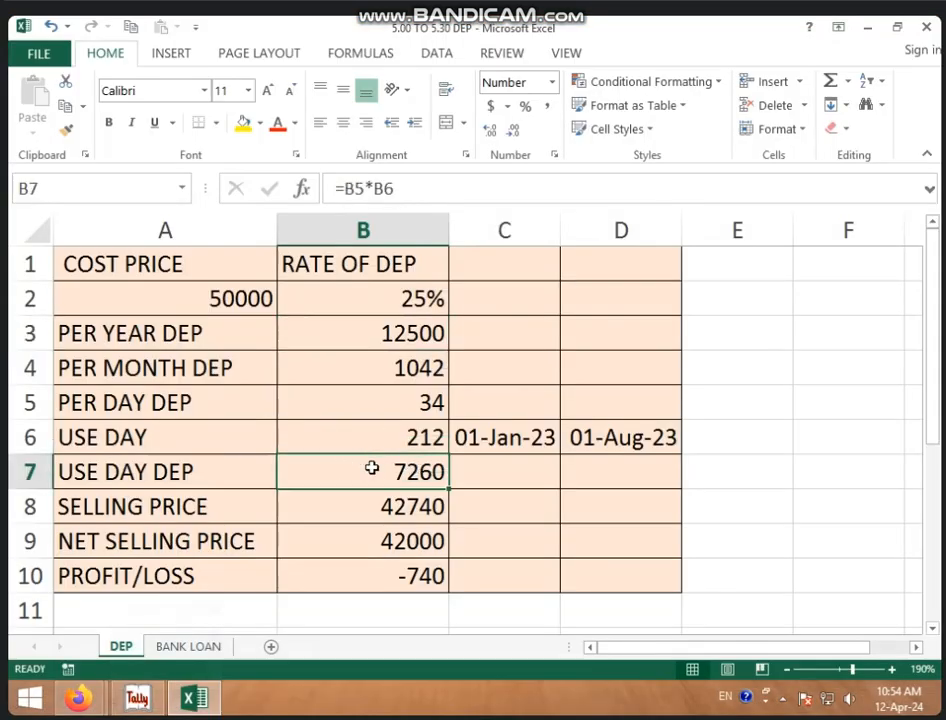
{"action": "left_click", "coordinate": [150, 706]}
{"action": "type", "text": "7260"}
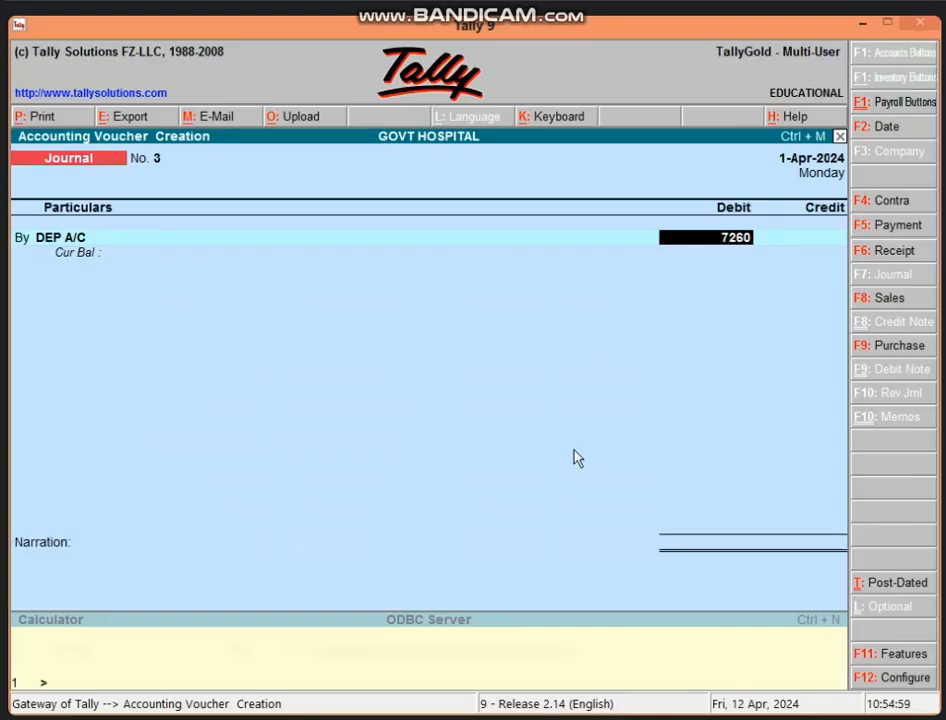
{"action": "key", "text": "Return"}
{"action": "key", "text": "Return"}
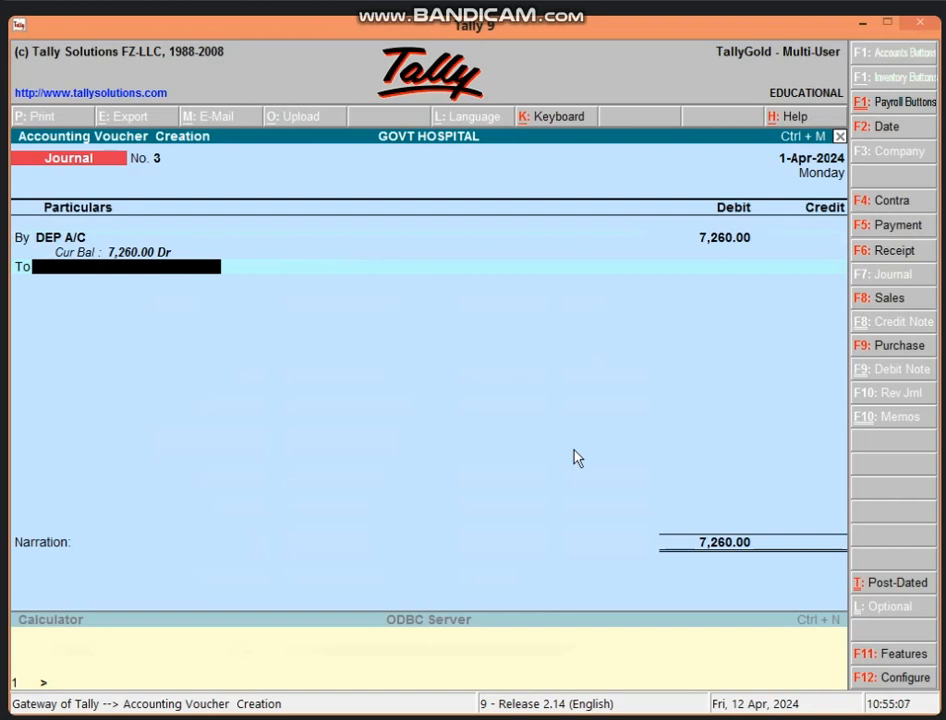
- Credit COMPUTER A/C with 7,260 in the journal voucher, comparing its balance with the selling price in the Excel sheet
{"action": "type", "text": "CO"}
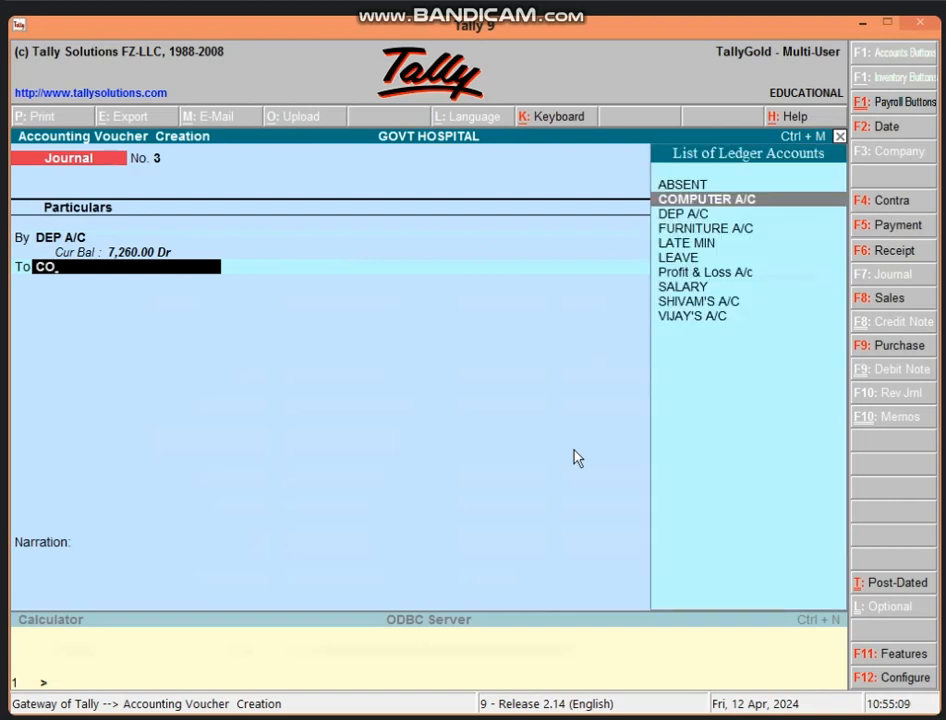
{"action": "key", "text": "Return"}
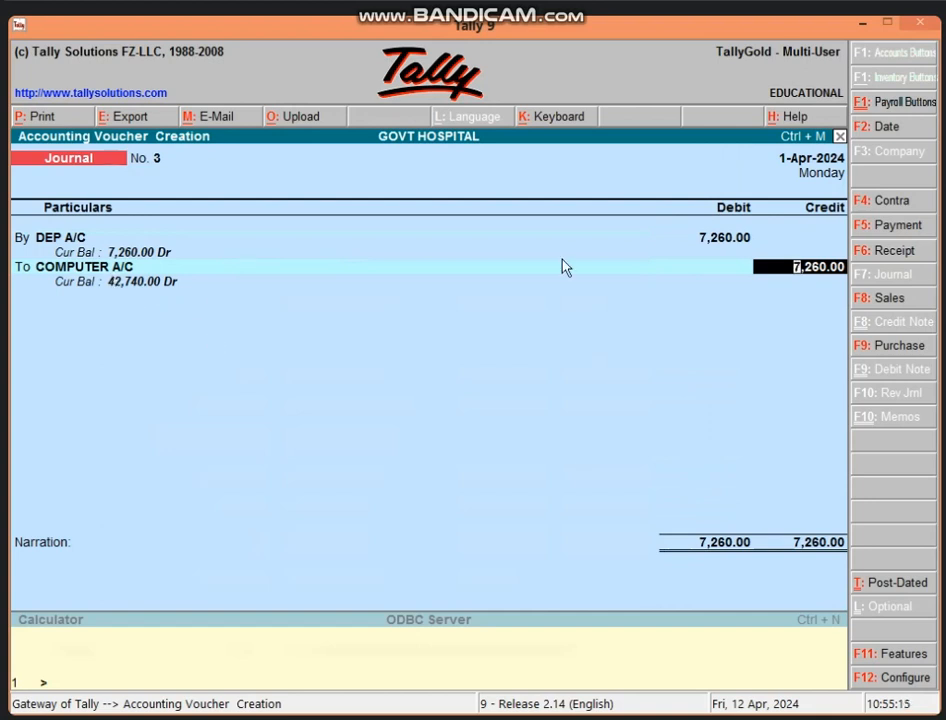
{"action": "left_click", "coordinate": [865, 23]}
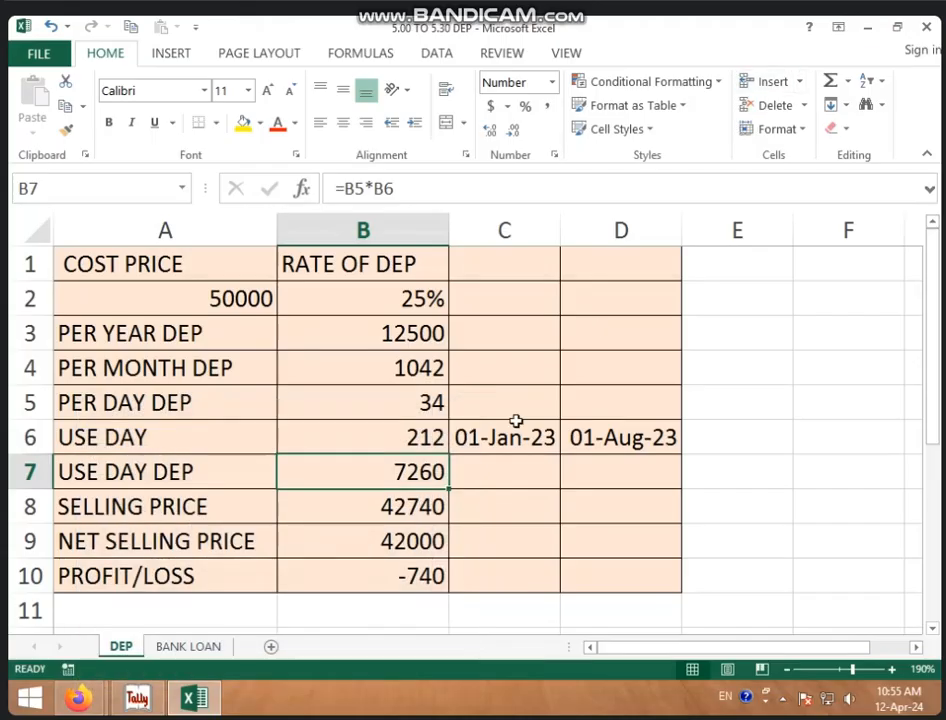
{"action": "left_click", "coordinate": [430, 513]}
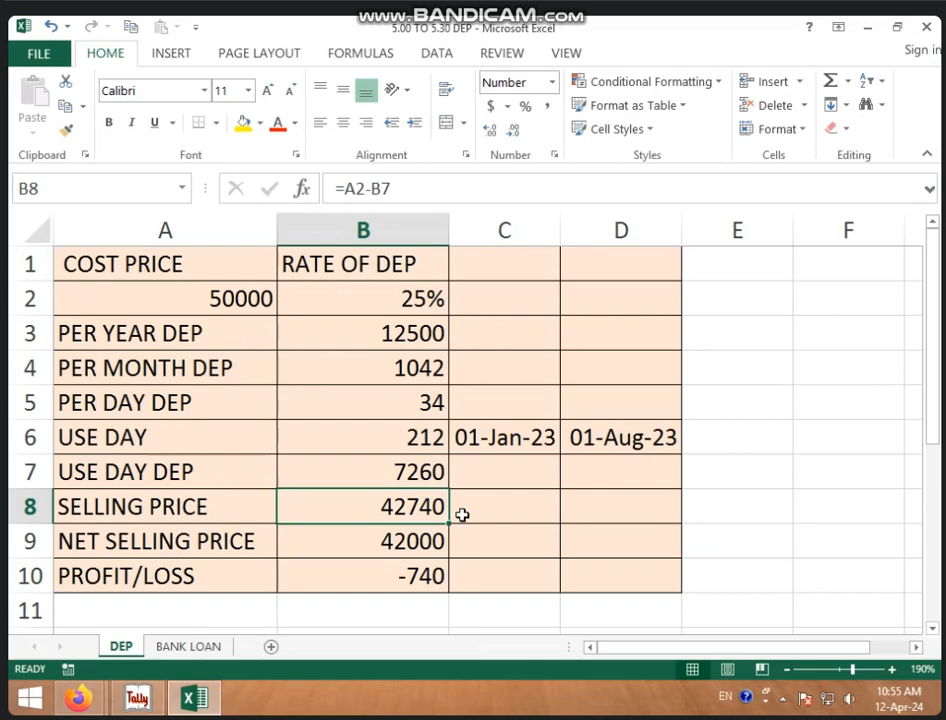
{"action": "left_click", "coordinate": [152, 699]}
{"action": "key", "text": "Return"}
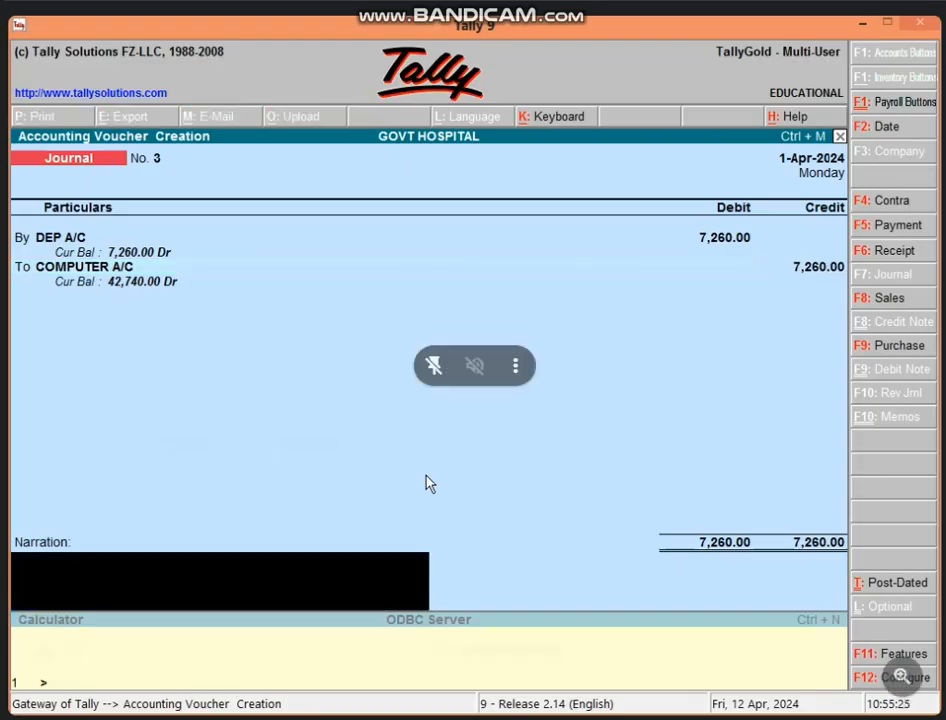
- Save the depreciation journal voucher without a narration and start a receipt voucher with COMPUTER A/C on the credit line
{"action": "key", "text": "Return"}
{"action": "key", "text": "Return"}
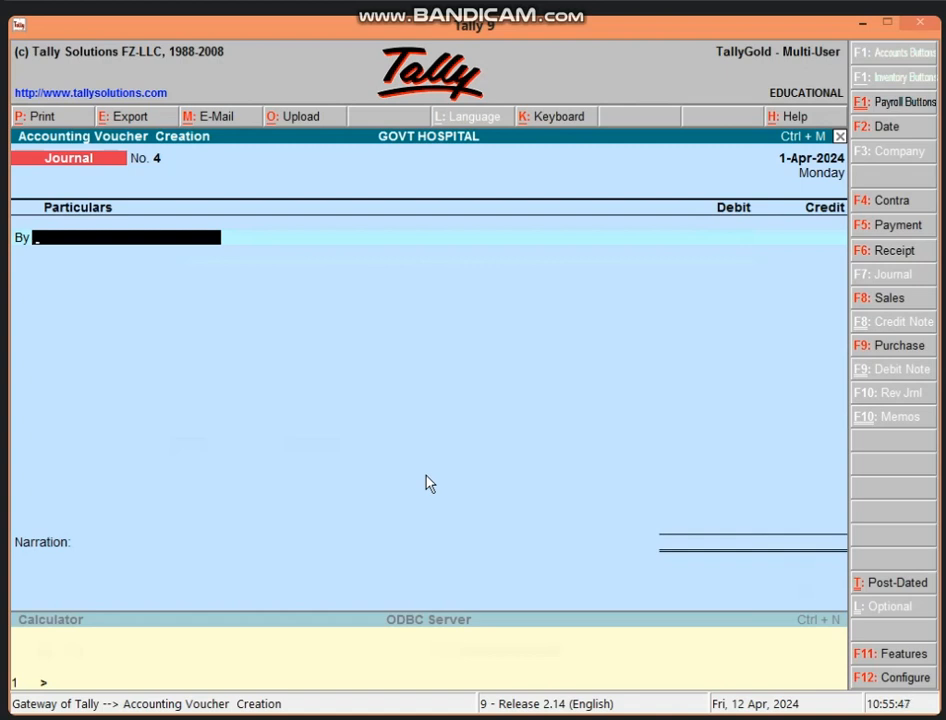
{"action": "key", "text": "F6"}
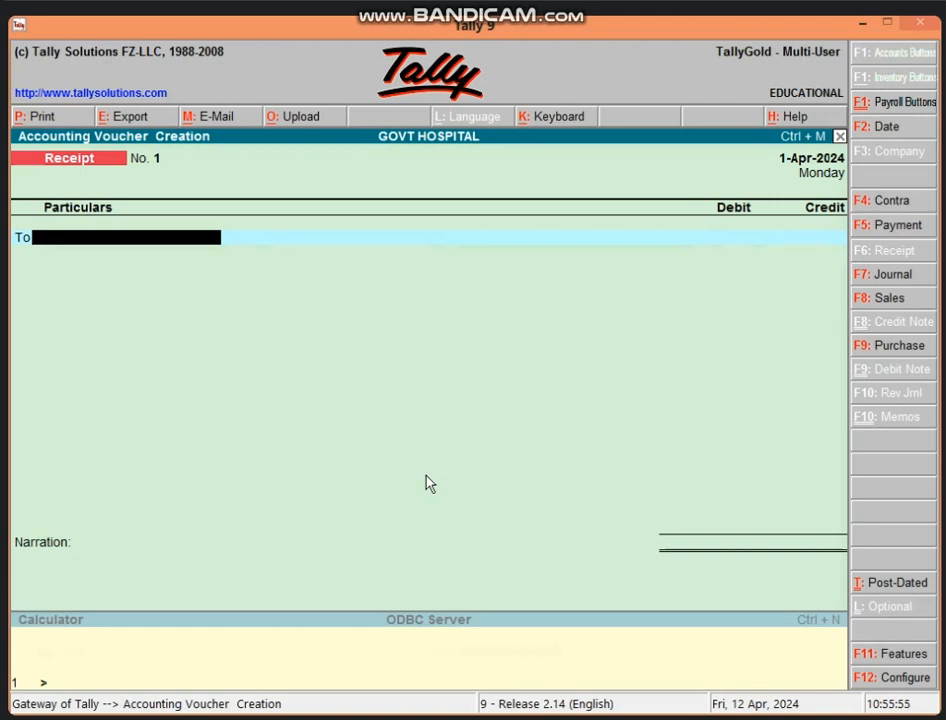
{"action": "type", "text": "CO"}
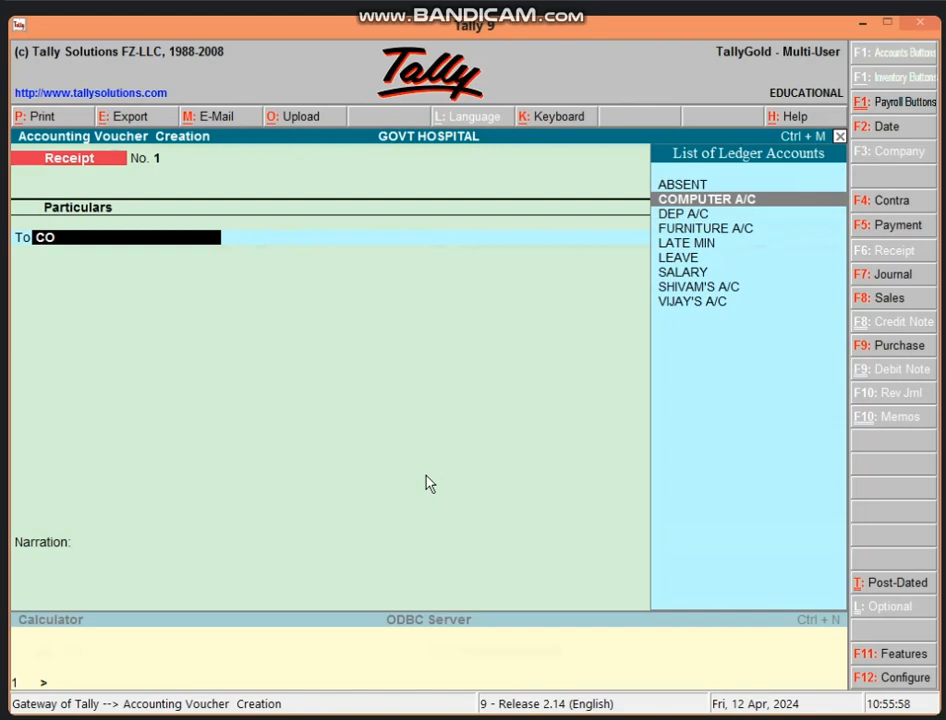
{"action": "key", "text": "Return"}
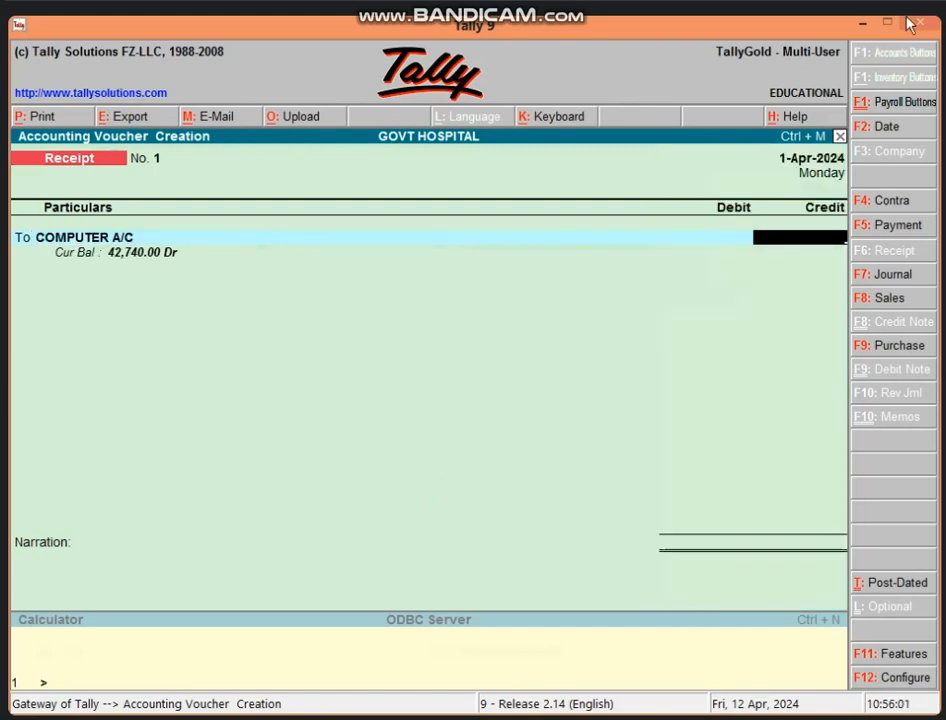
- Look up the net selling price in the Excel sheet and credit COMPUTER A/C with 42000 in the Tally receipt voucher
{"action": "left_click", "coordinate": [864, 22]}
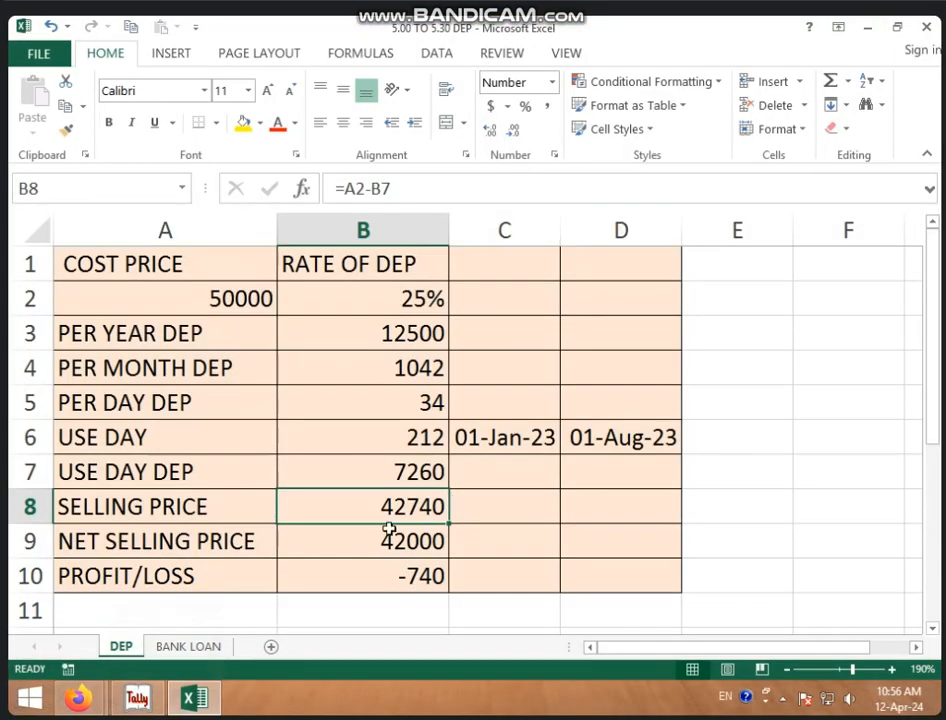
{"action": "left_click", "coordinate": [330, 547]}
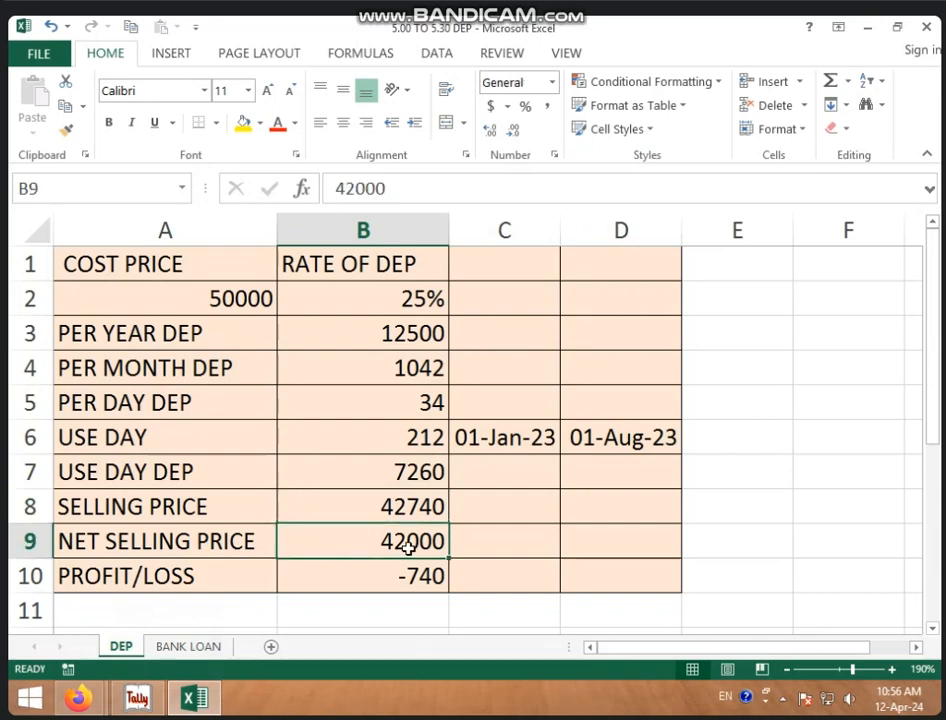
{"action": "left_click", "coordinate": [355, 517]}
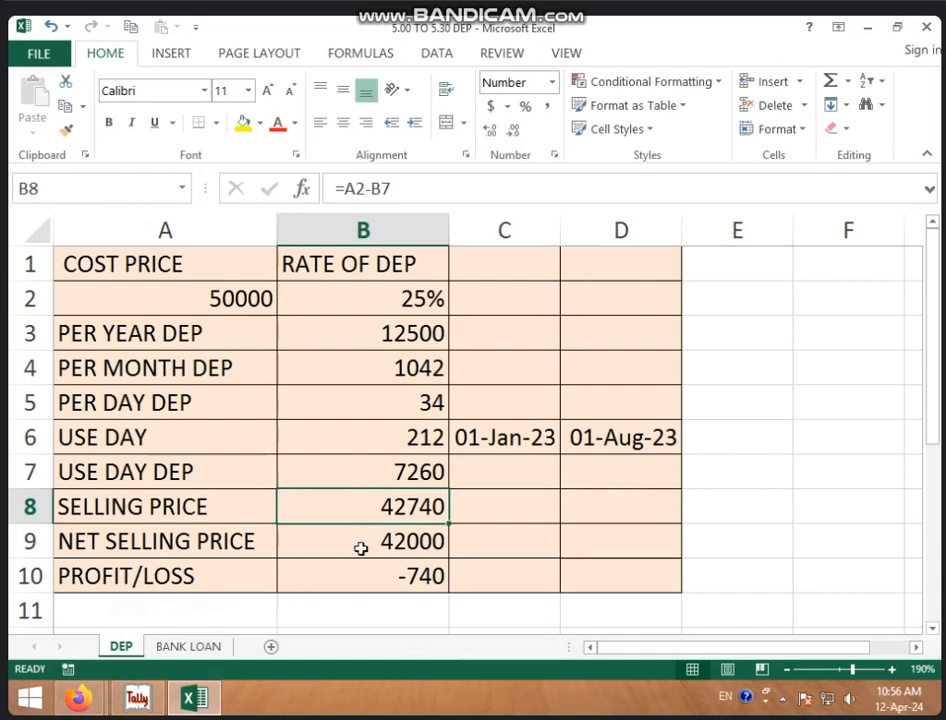
{"action": "left_click", "coordinate": [361, 548]}
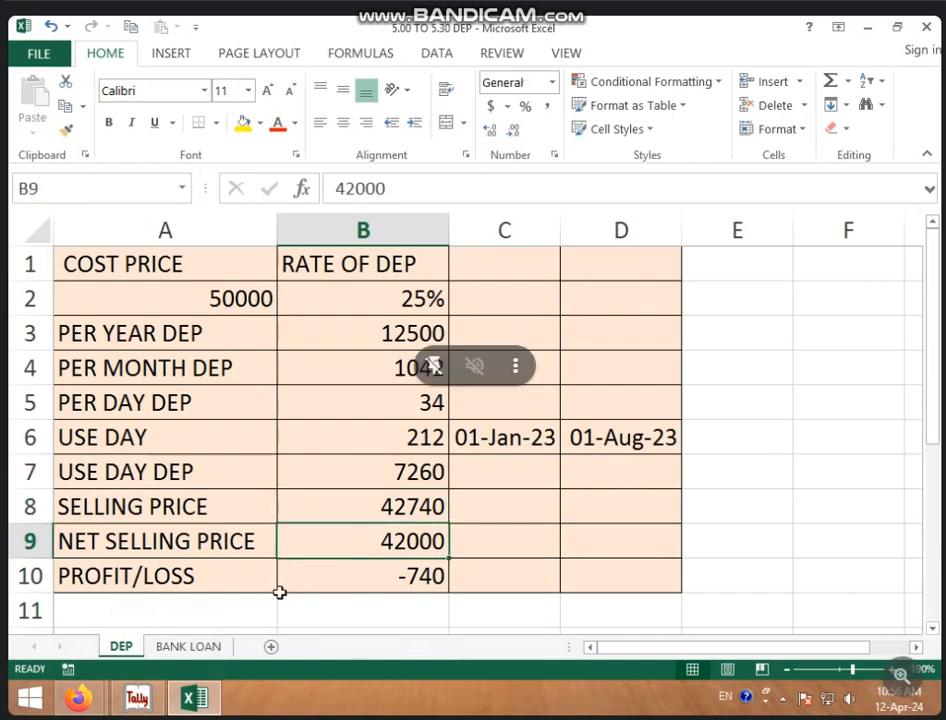
{"action": "left_click", "coordinate": [162, 703]}
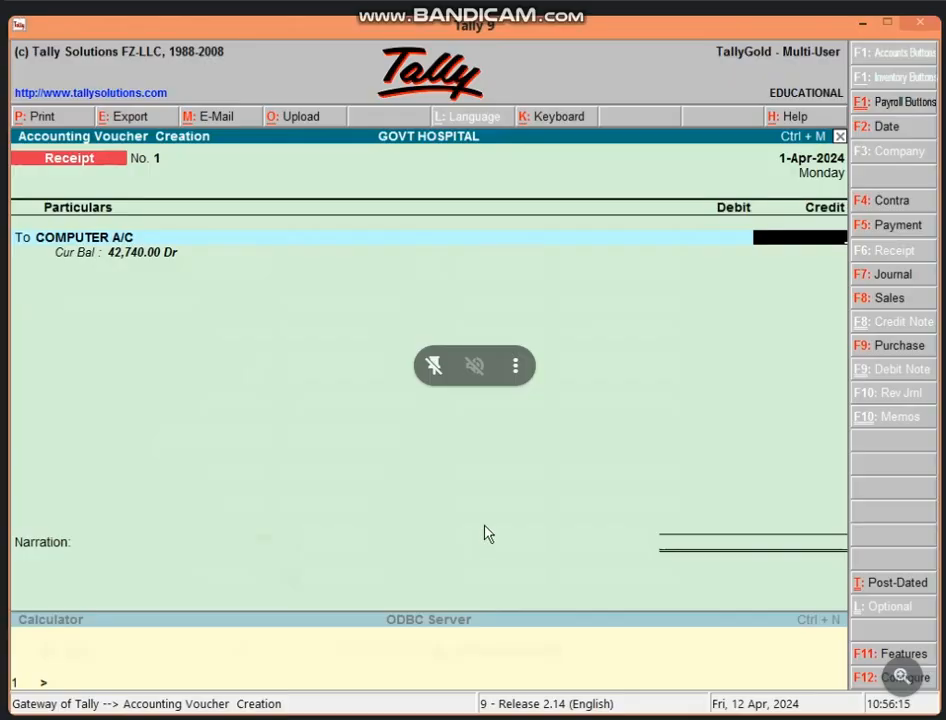
{"action": "type", "text": "42000"}
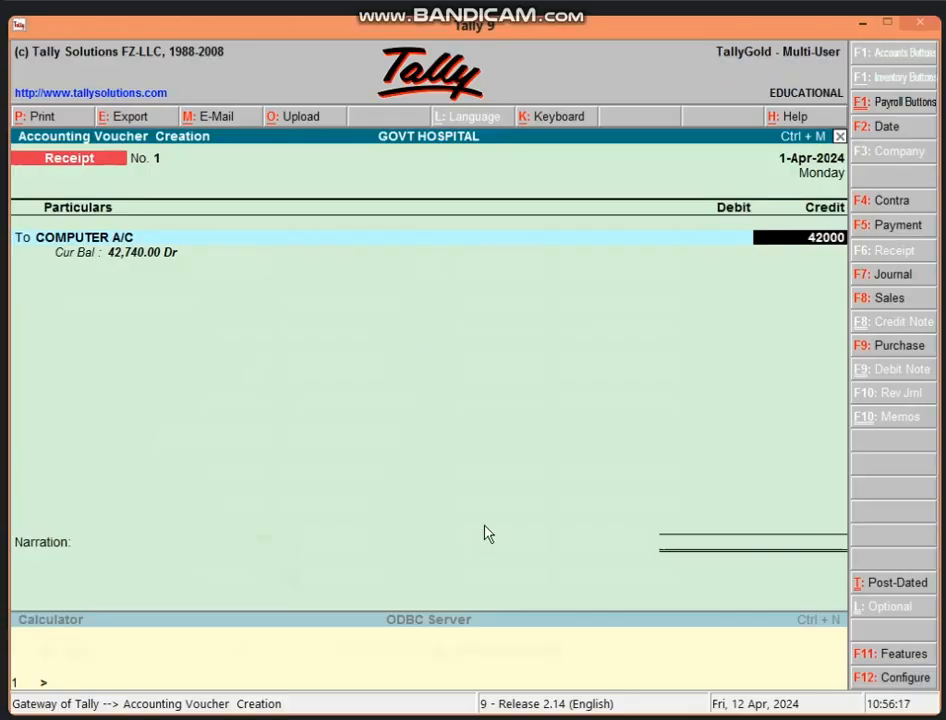
{"action": "key", "text": "Return"}
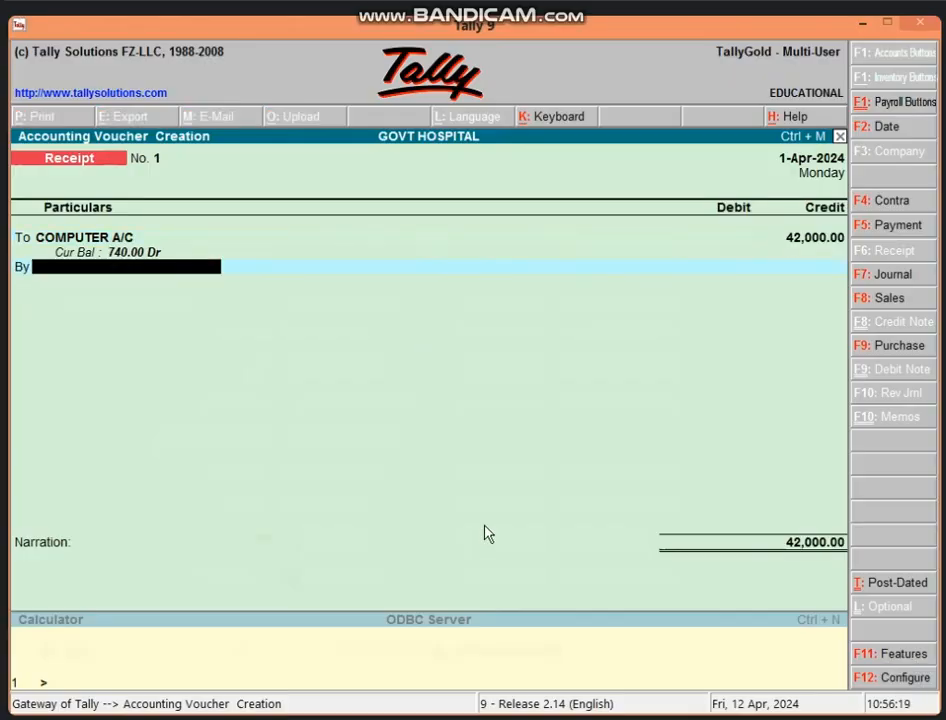
- Debit Cash with 42,000 in the receipt voucher and save it without a narration
{"action": "type", "text": "CASH"}
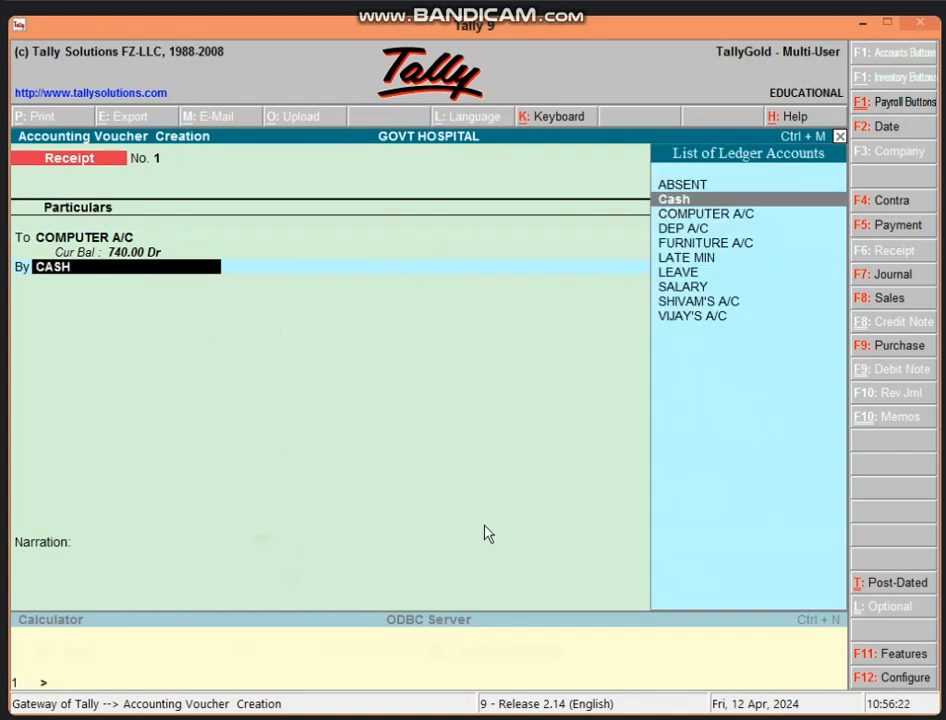
{"action": "key", "text": "Return"}
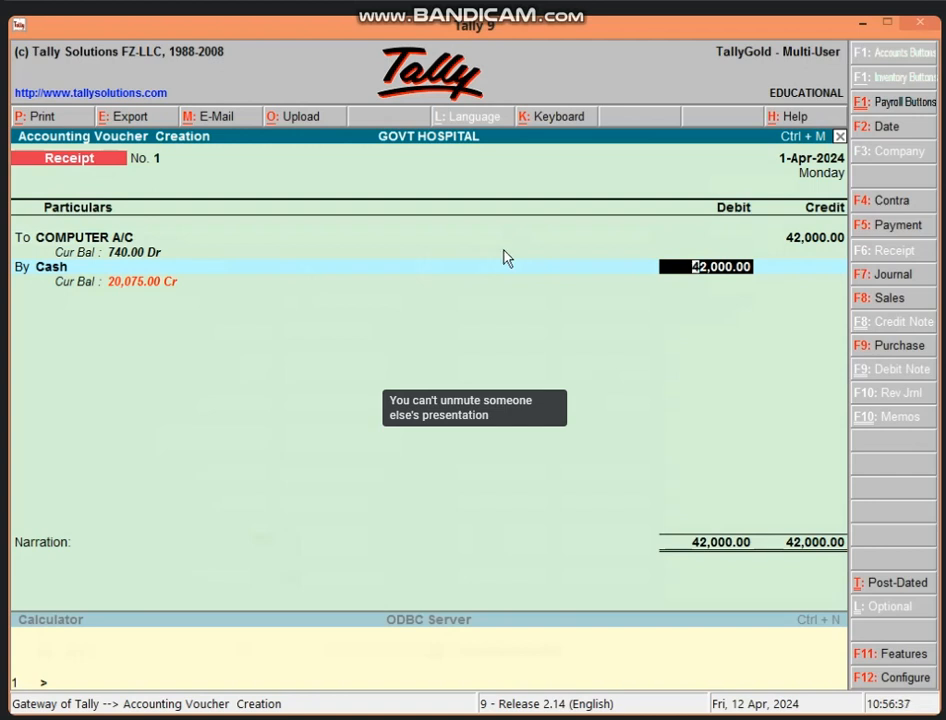
{"action": "key", "text": "Return"}
{"action": "key", "text": "Return"}
{"action": "key", "text": "Return"}
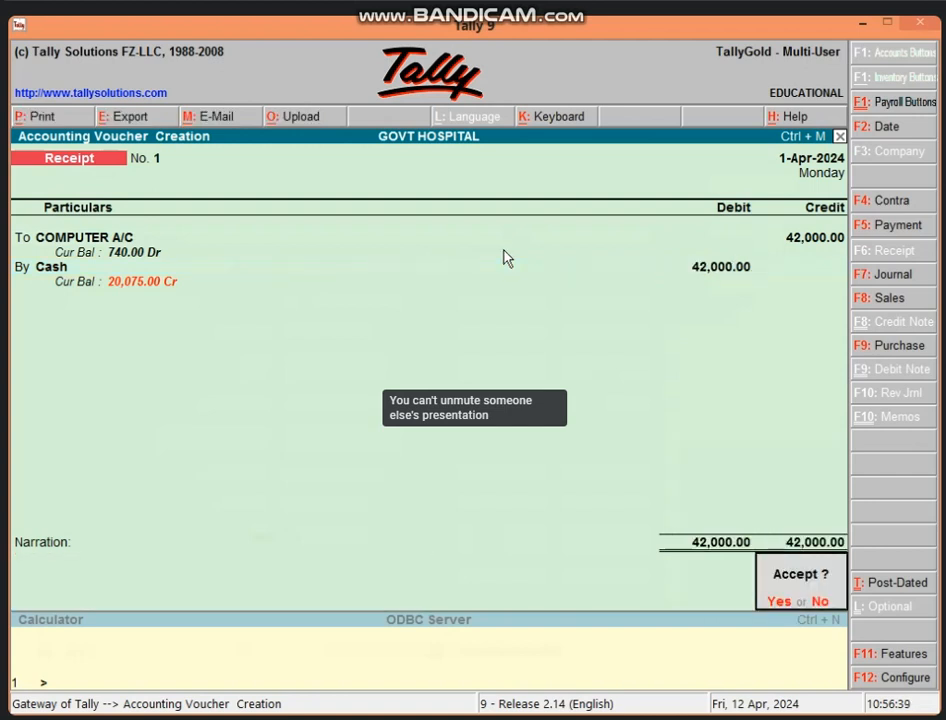
{"action": "key", "text": "Return"}
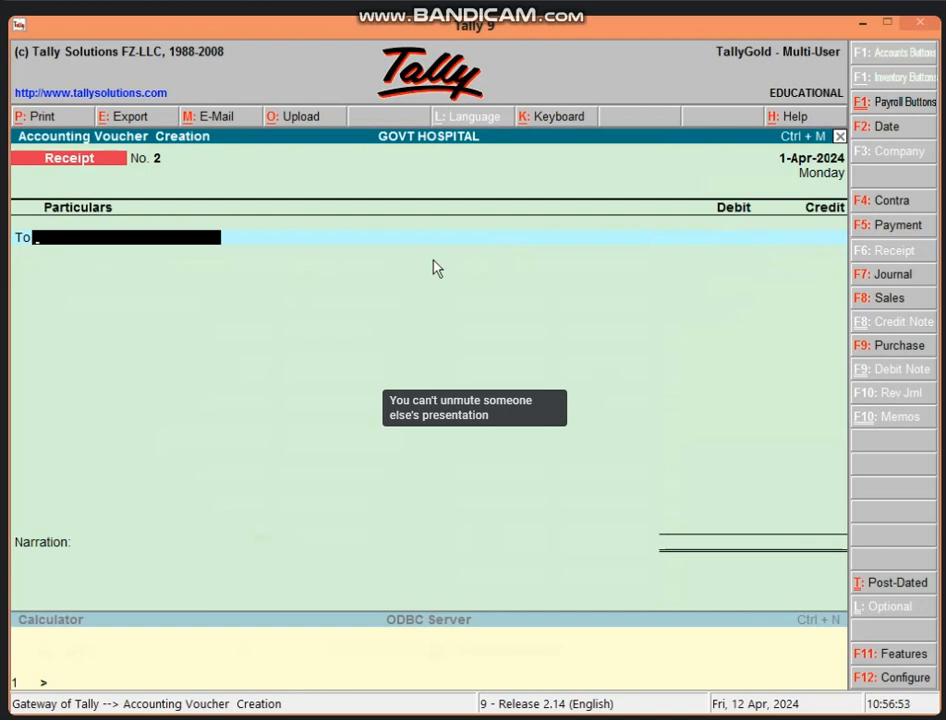
- Start a journal voucher in Tally and debit Profit & Loss A/c with 740, taking the loss from the Excel sheet
{"action": "key", "text": "F7"}
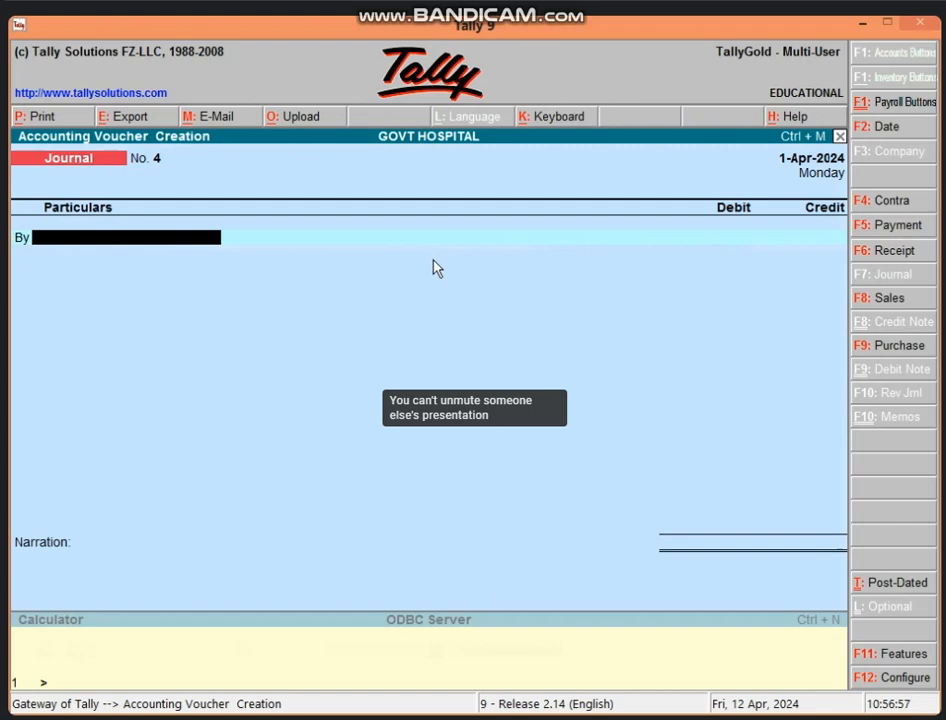
{"action": "type", "text": "PR"}
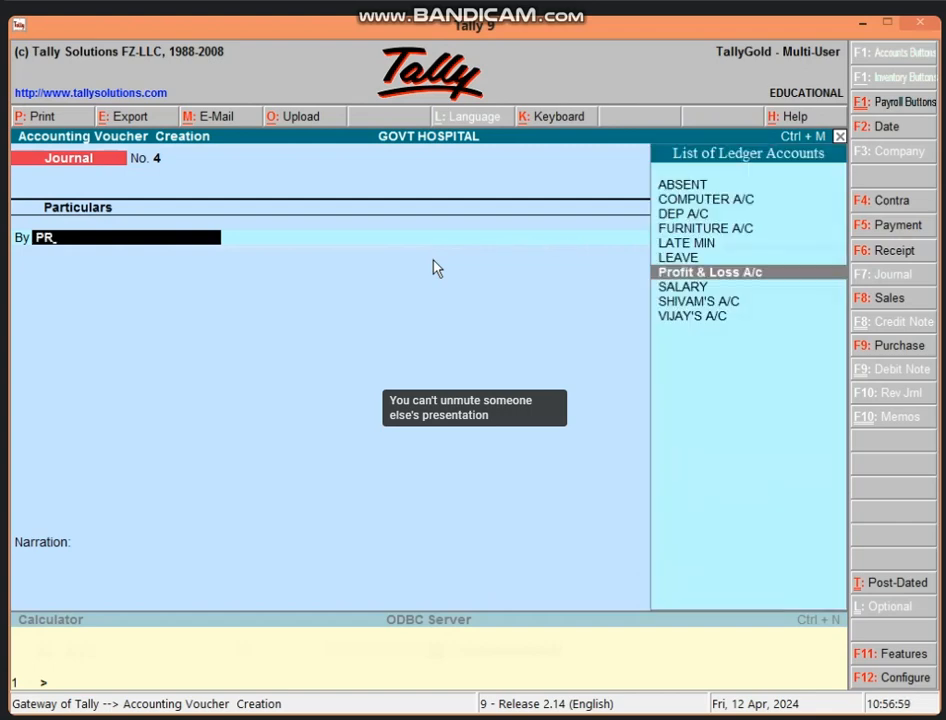
{"action": "key", "text": "Return"}
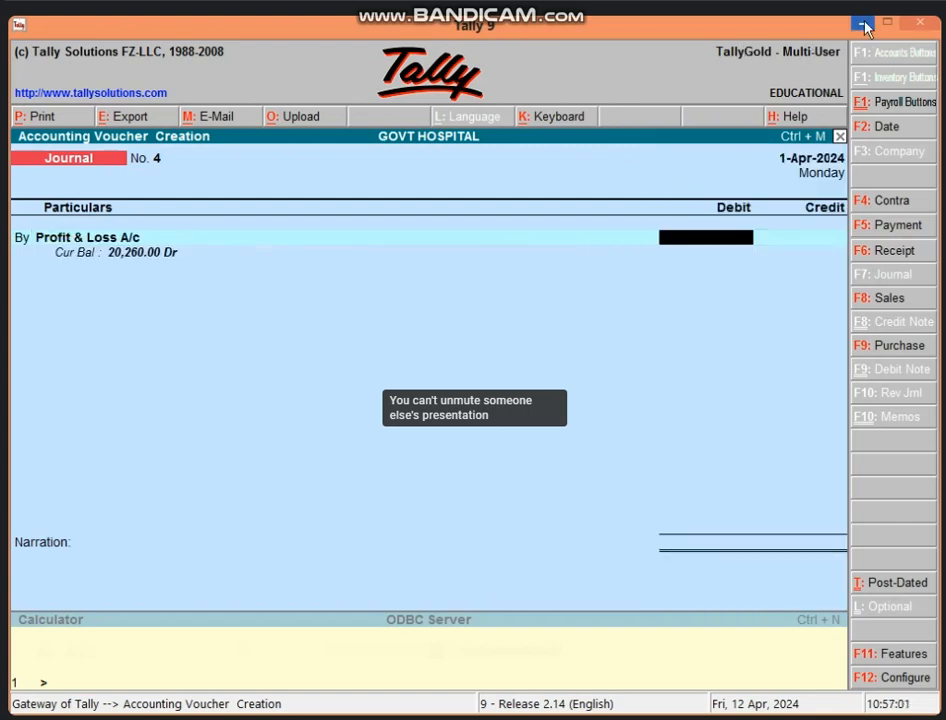
{"action": "key", "text": "alt+Tab"}
{"action": "left_click", "coordinate": [356, 580]}
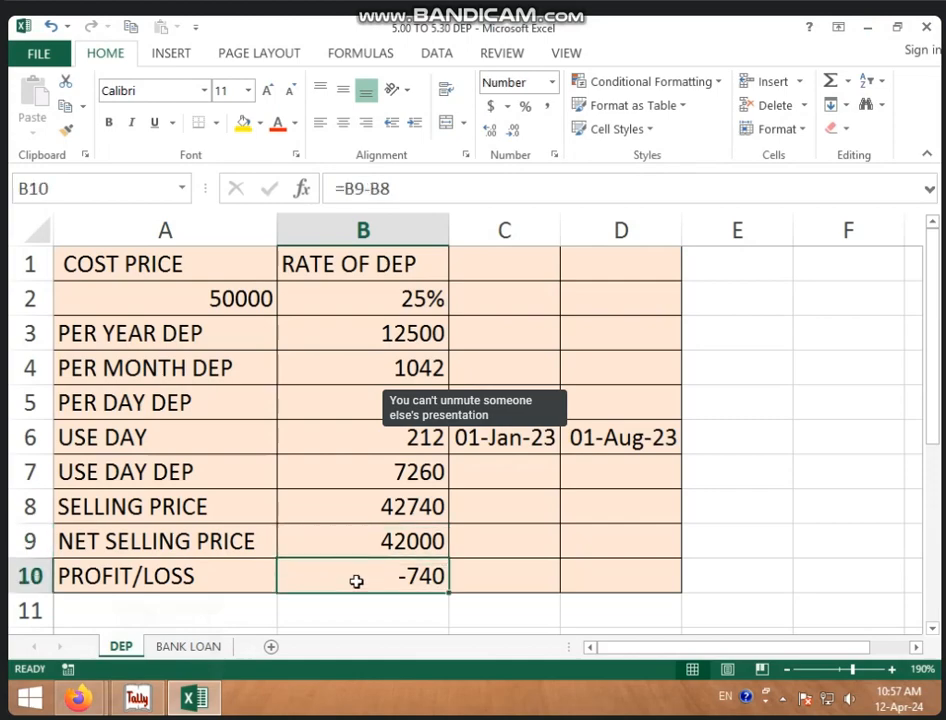
{"action": "left_click", "coordinate": [145, 700]}
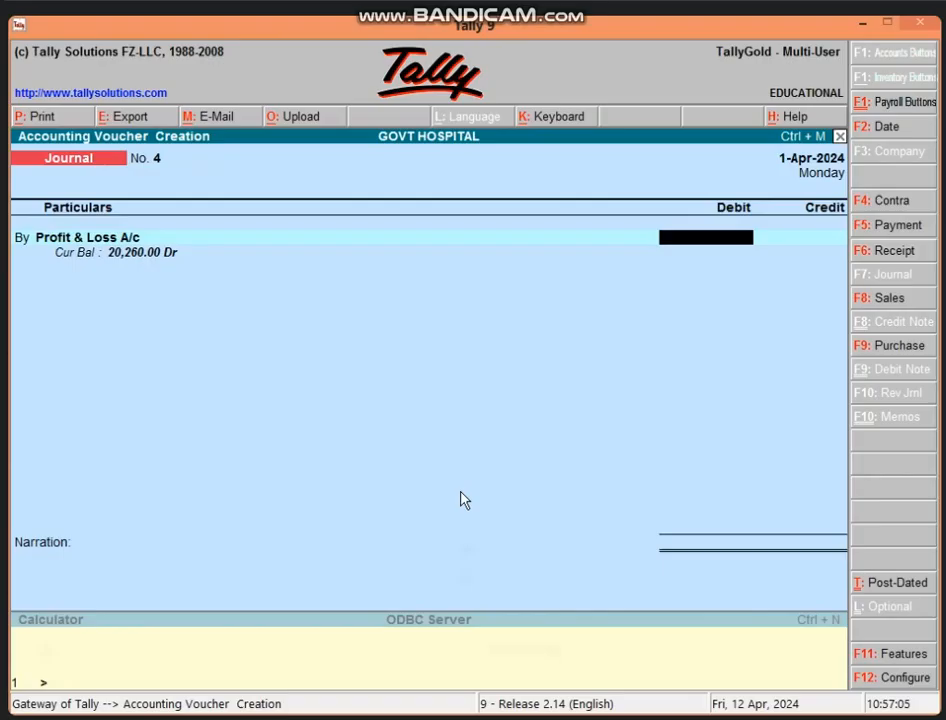
{"action": "type", "text": "740"}
{"action": "key", "text": "Return"}
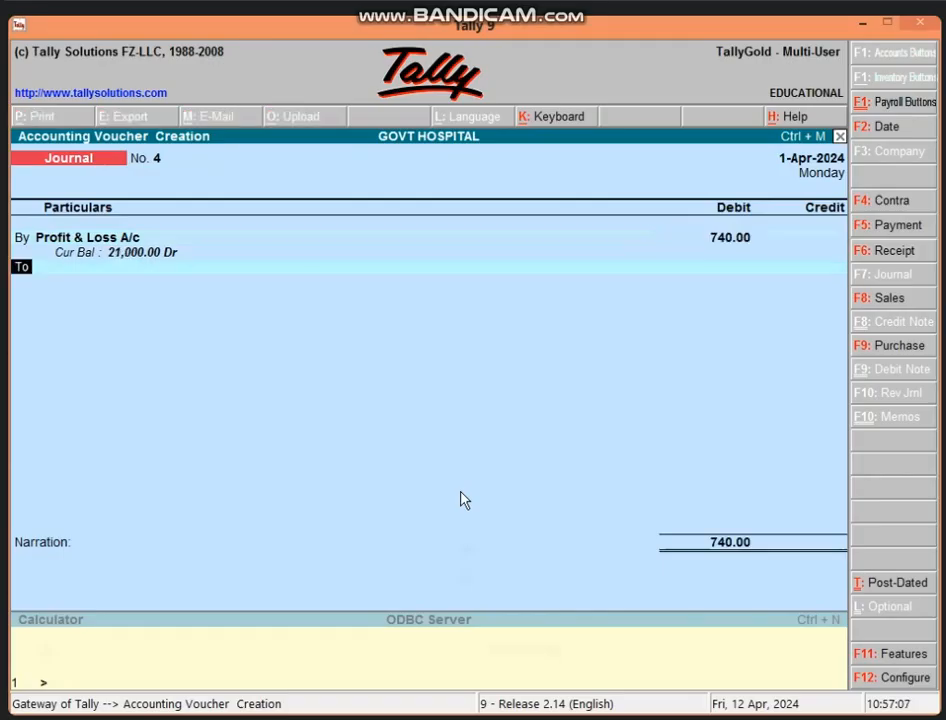
- Credit COMPUTER A/C with 740 in the journal voucher and save it without a narration
{"action": "key", "text": "Return"}
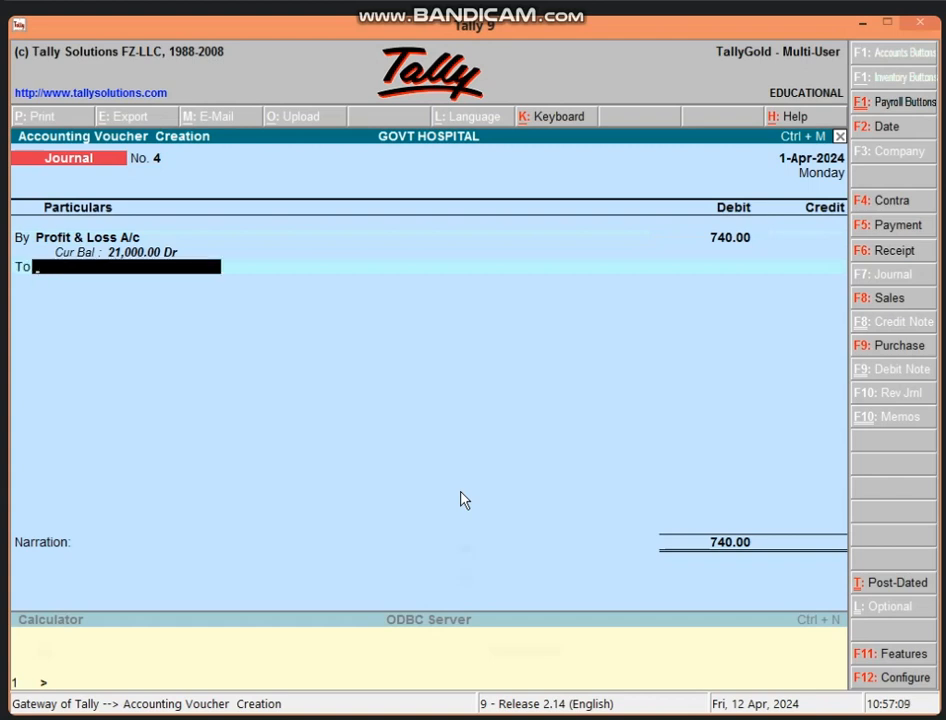
{"action": "type", "text": "CO"}
{"action": "key", "text": "Return"}
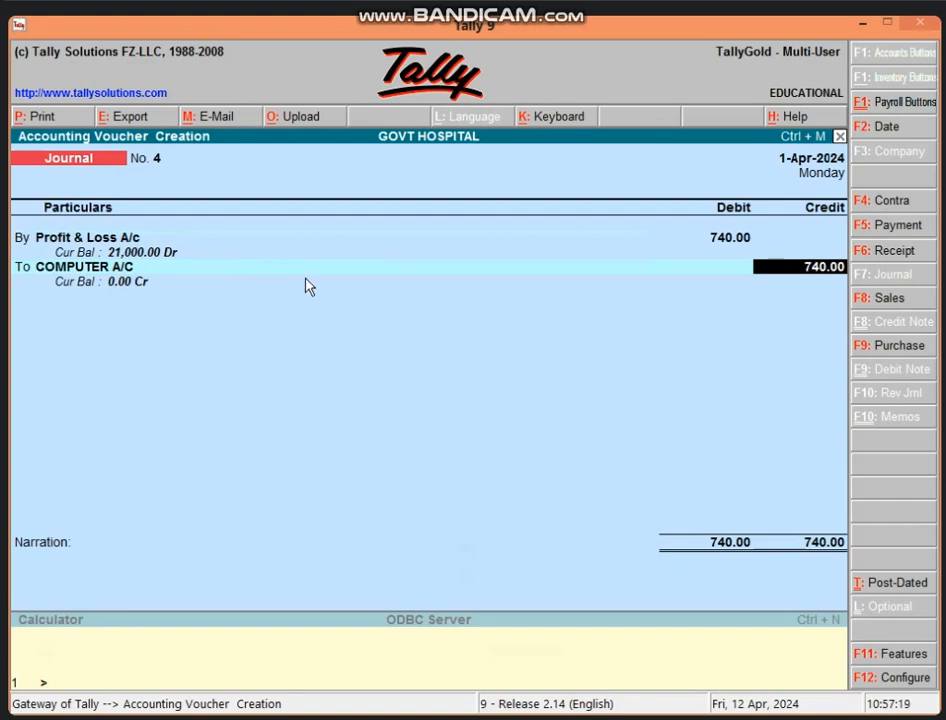
{"action": "key", "text": "Return"}
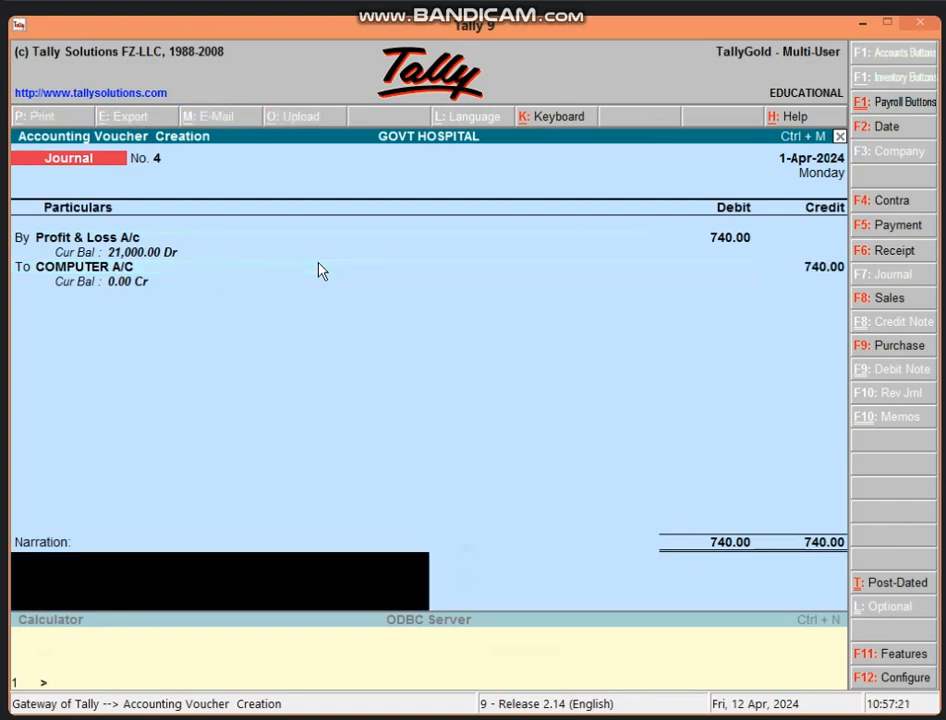
{"action": "key", "text": "Return"}
{"action": "key", "text": "Return"}
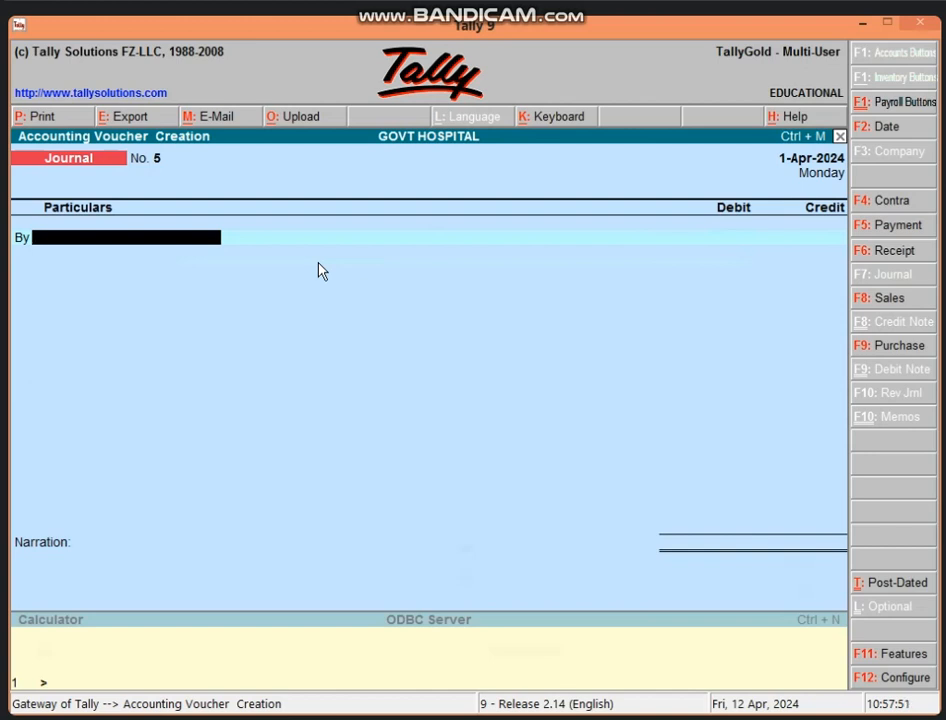
- Try a profit entry of 200 in a new journal voucher, debiting COMPUTER A/C and crediting Profit & Loss A/c, and discard it
{"action": "type", "text": "CO"}
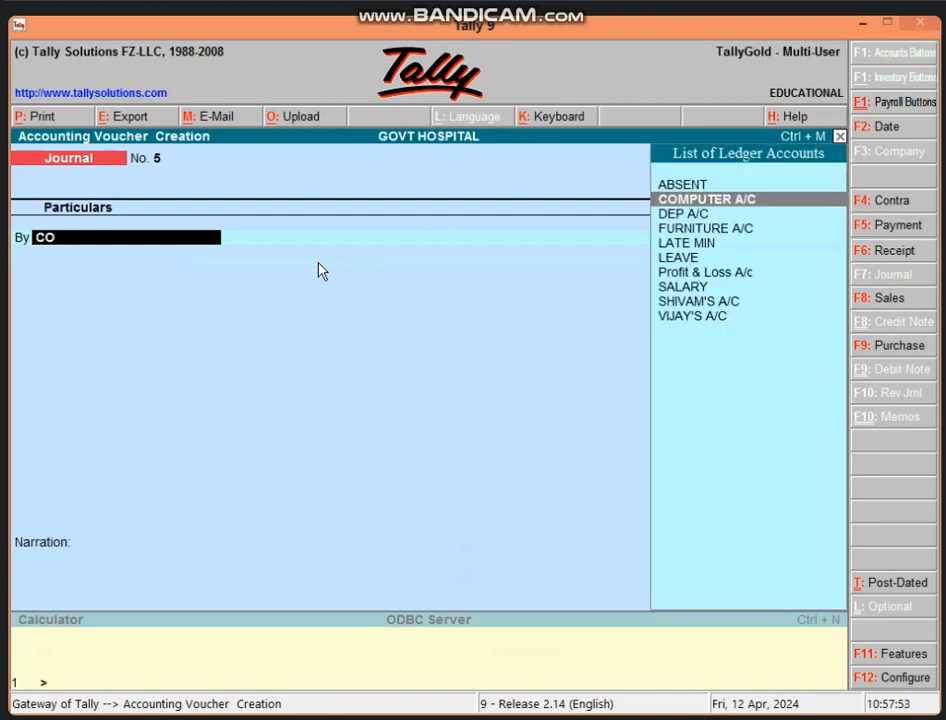
{"action": "key", "text": "Return"}
{"action": "type", "text": "200"}
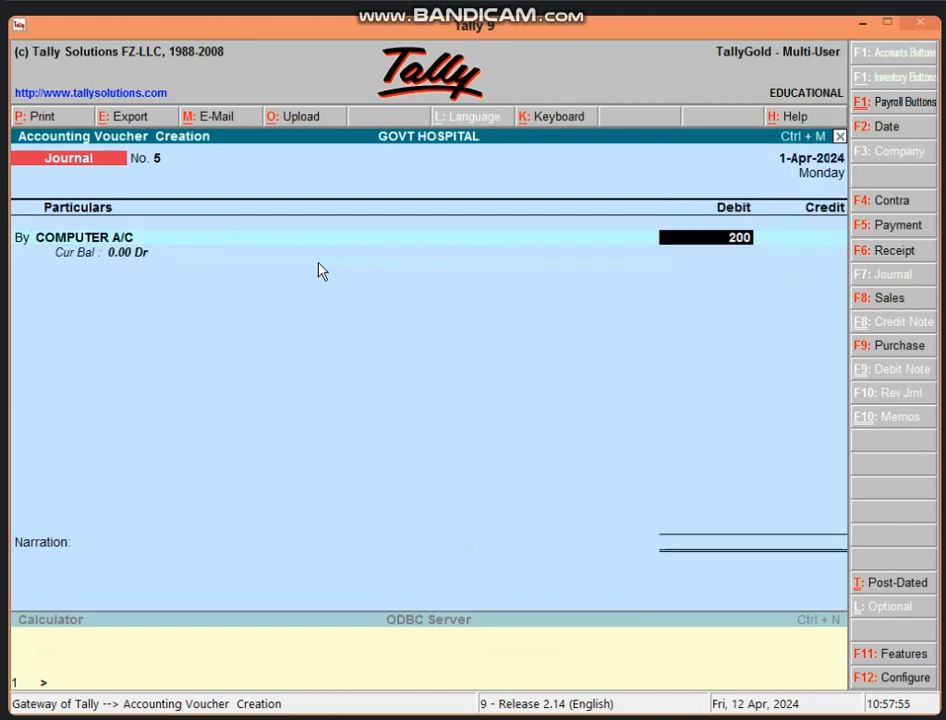
{"action": "key", "text": "Return"}
{"action": "key", "text": "Return"}
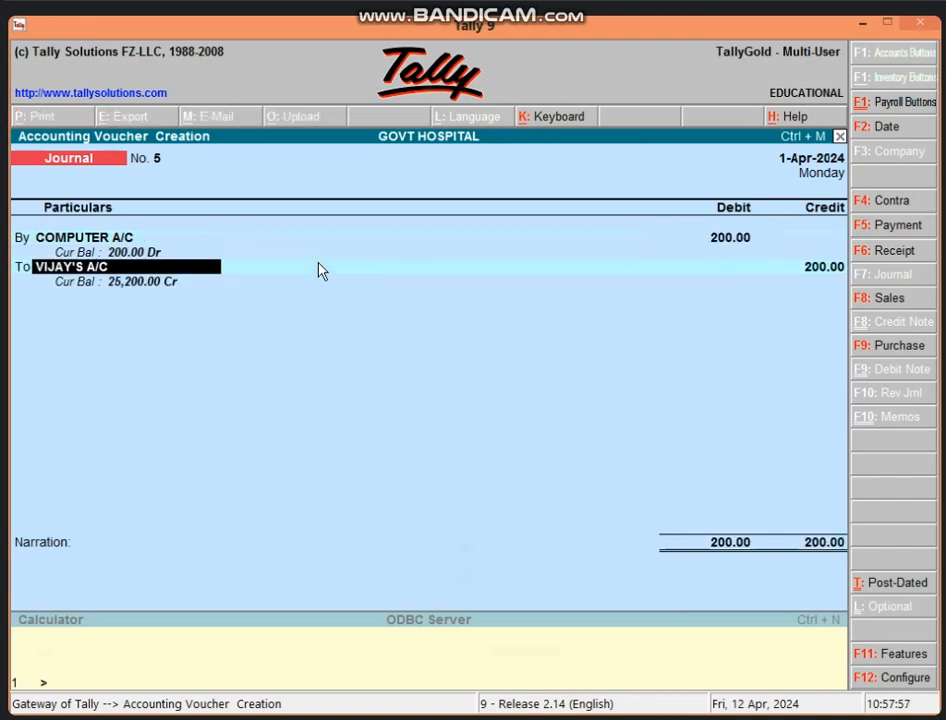
{"action": "type", "text": "PR"}
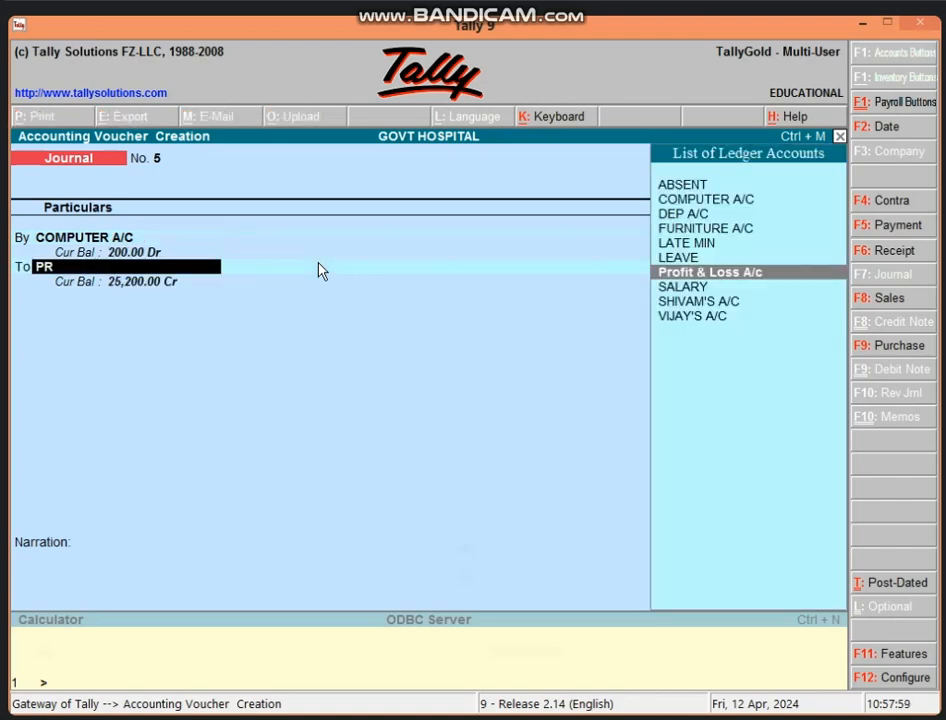
{"action": "key", "text": "Return"}
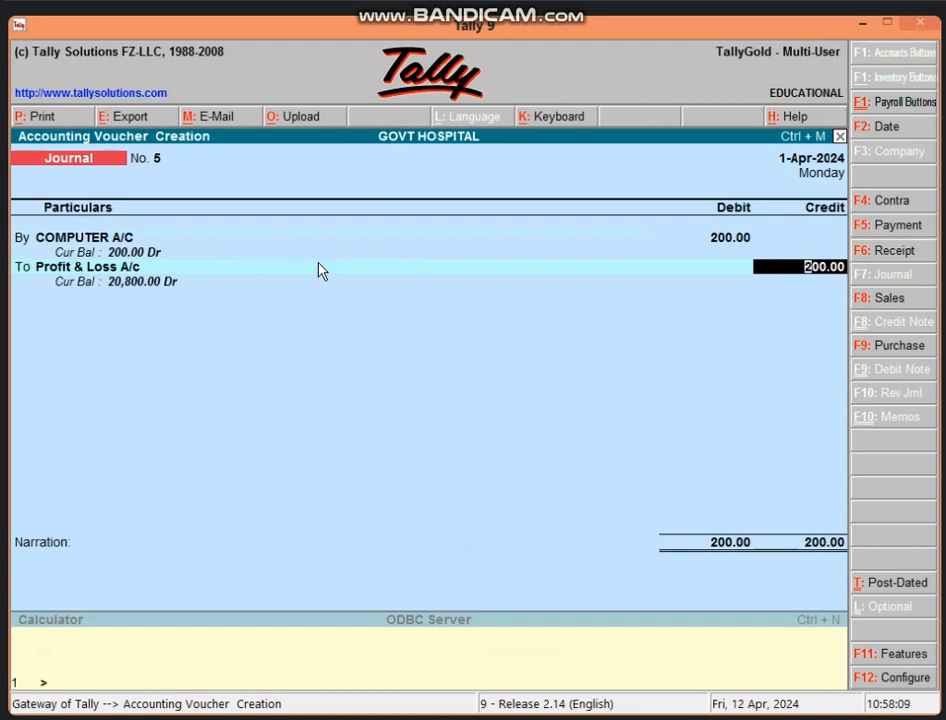
{"action": "key", "text": "BackSpace"}
{"action": "key", "text": "Escape"}
{"action": "key", "text": "Return"}
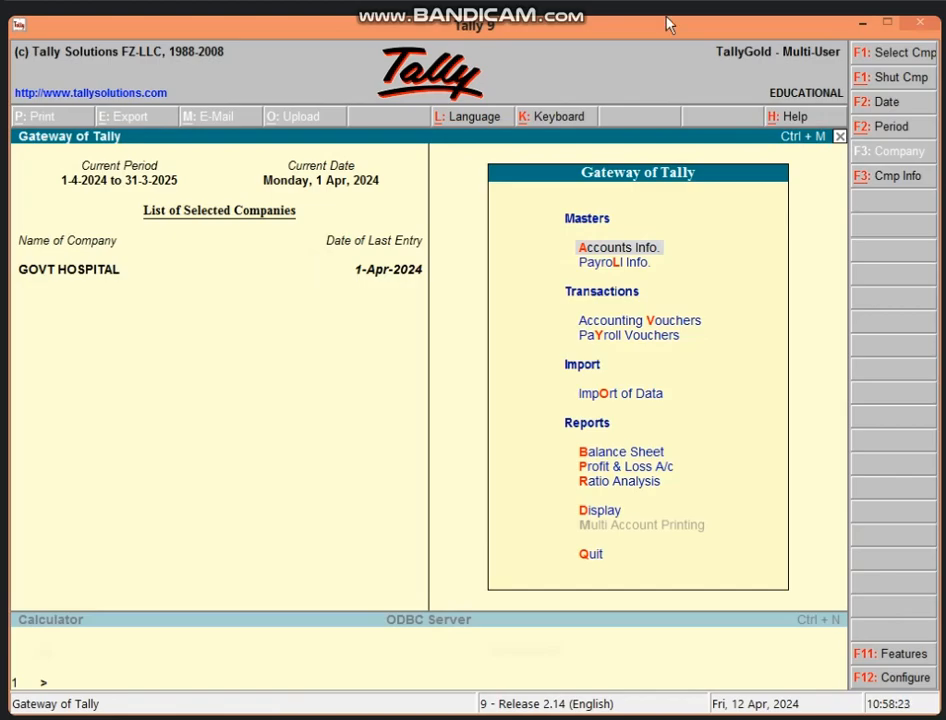
- Switch to the Excel sheet, compare the selling prices in B8 and B9, and set the net selling price in B9 to 43000
{"action": "left_click", "coordinate": [865, 23]}
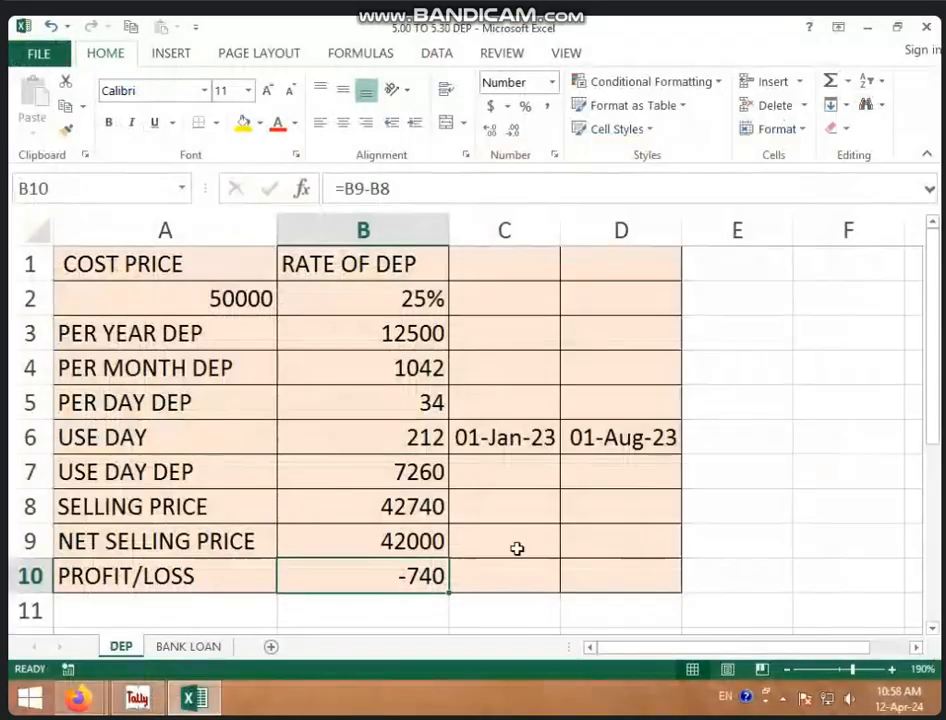
{"action": "left_click", "coordinate": [384, 540]}
{"action": "left_click", "coordinate": [383, 505]}
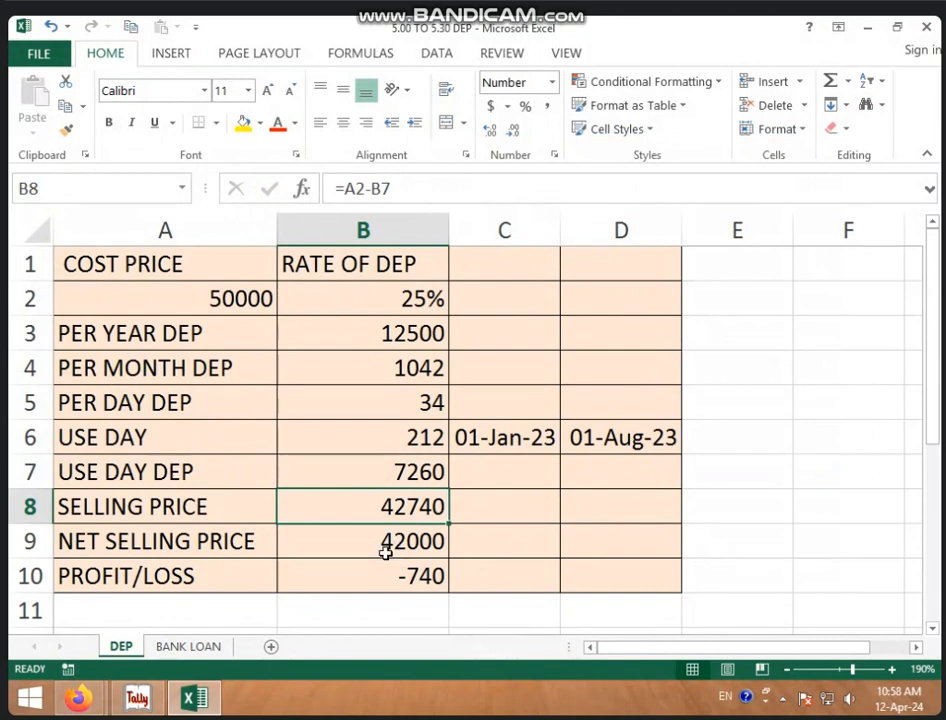
{"action": "left_click", "coordinate": [386, 545]}
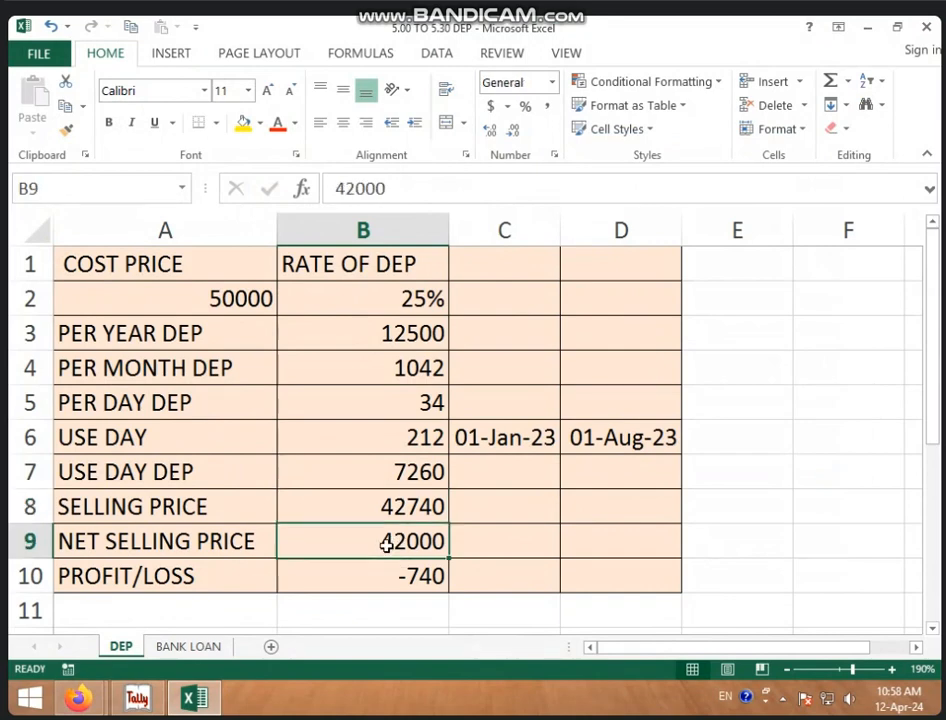
{"action": "type", "text": "4"}
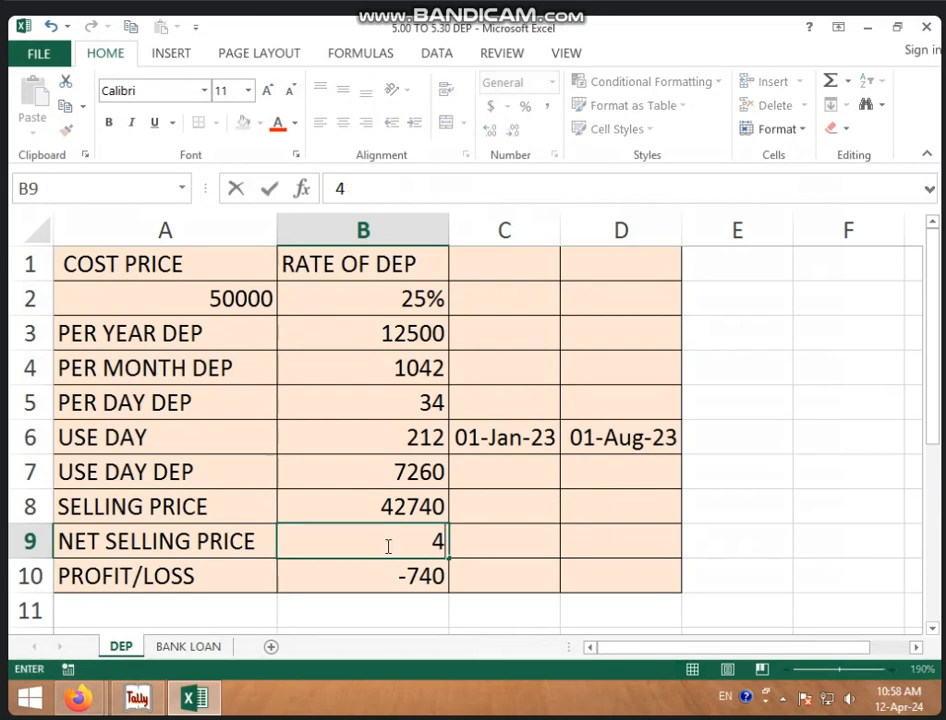
{"action": "type", "text": "3000"}
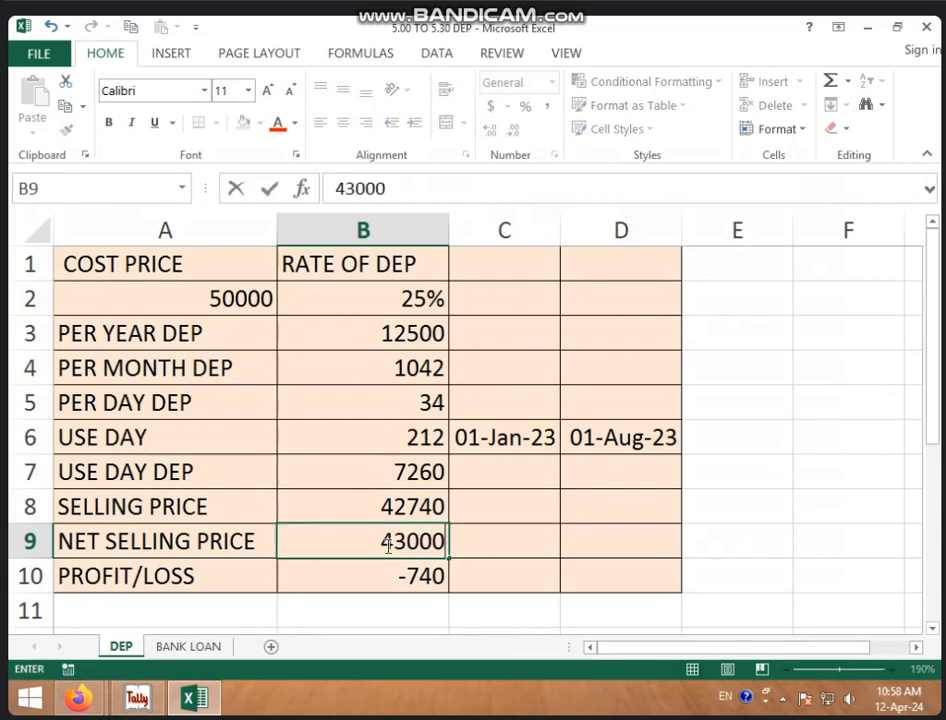
{"action": "key", "text": "Return"}
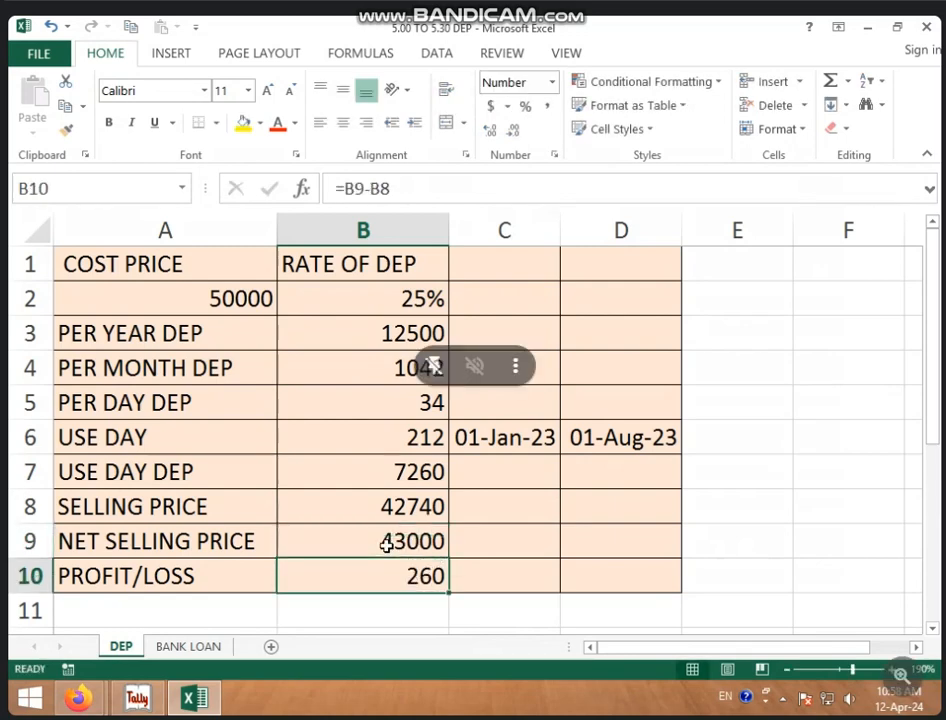